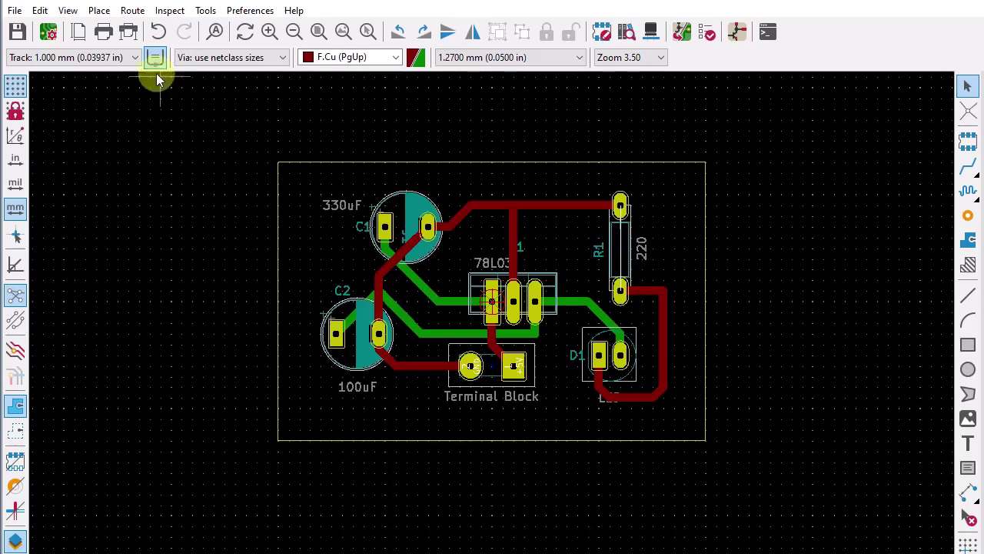
- Place a ReferencePin_0100x005 footprint from 00_OISLib just inside the upper-left corner of the board outline
left_click(100, 11)
left_click(105, 29)
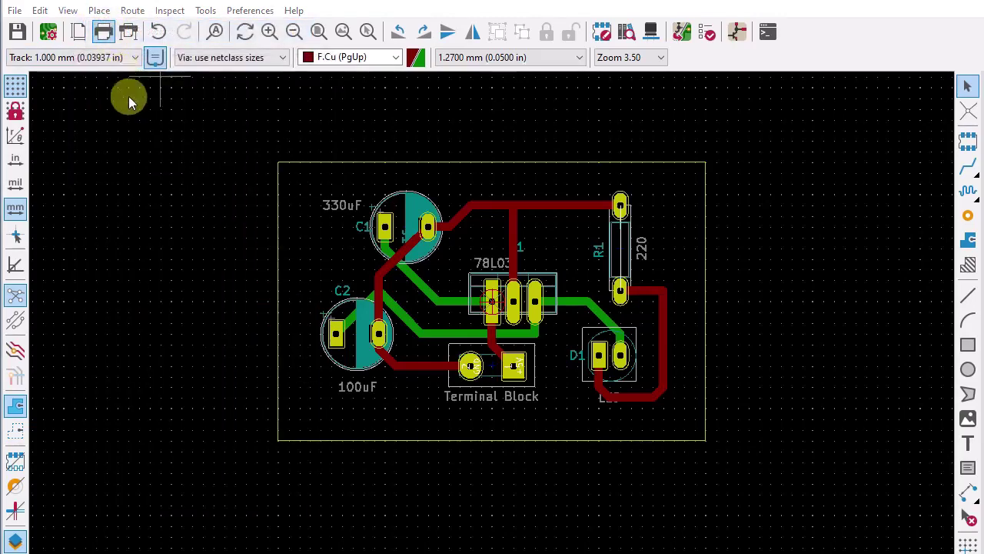
left_click(129, 96)
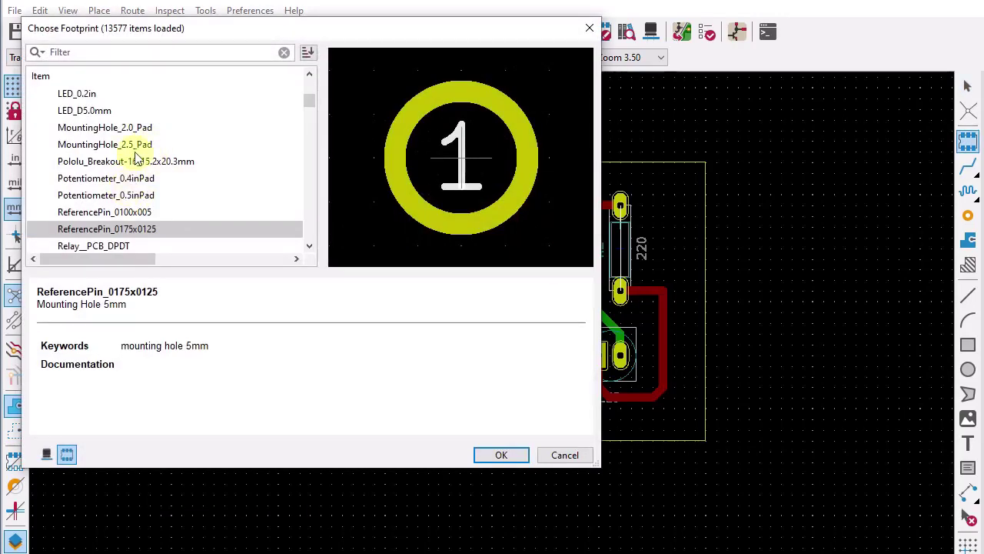
scroll(136, 159, "up", 10)
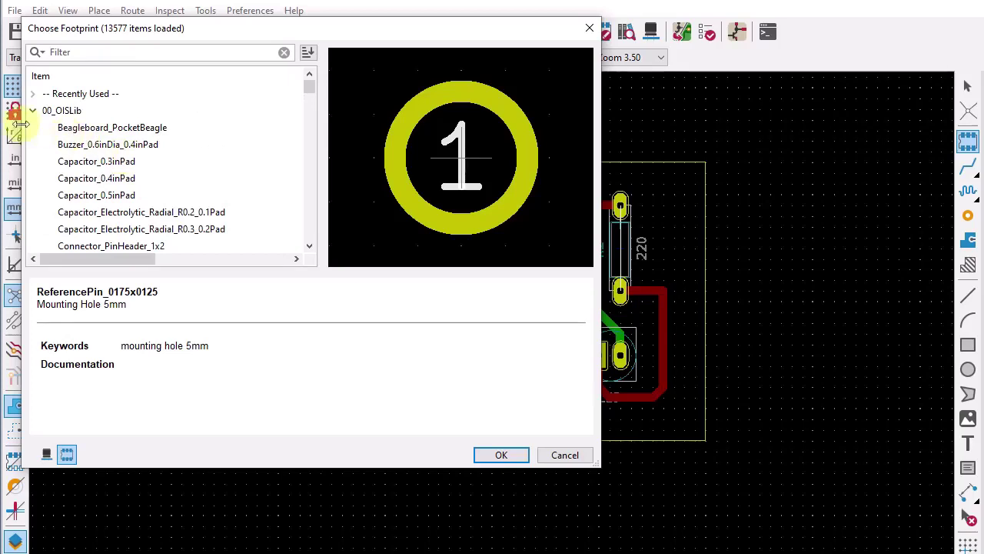
scroll(96, 135, "down", 6)
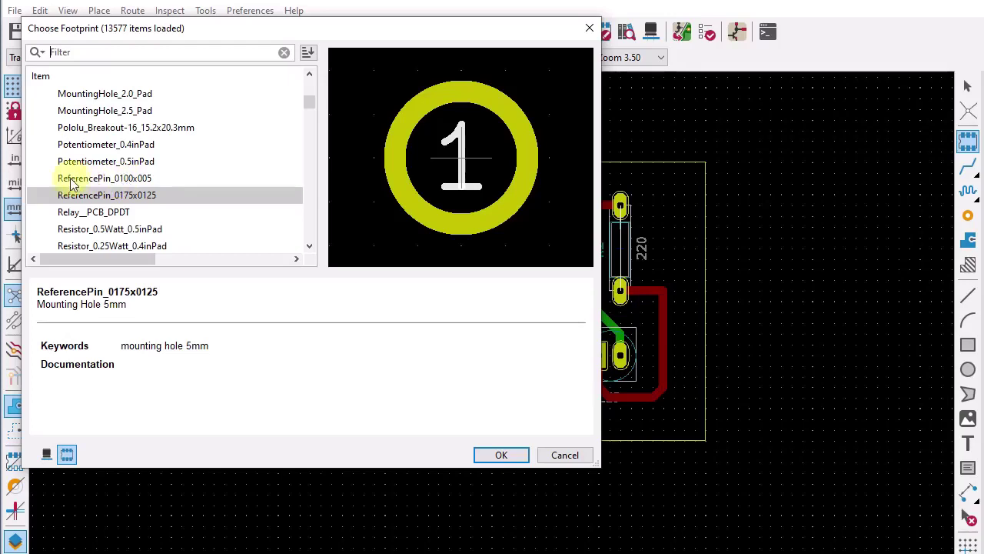
left_click(143, 181)
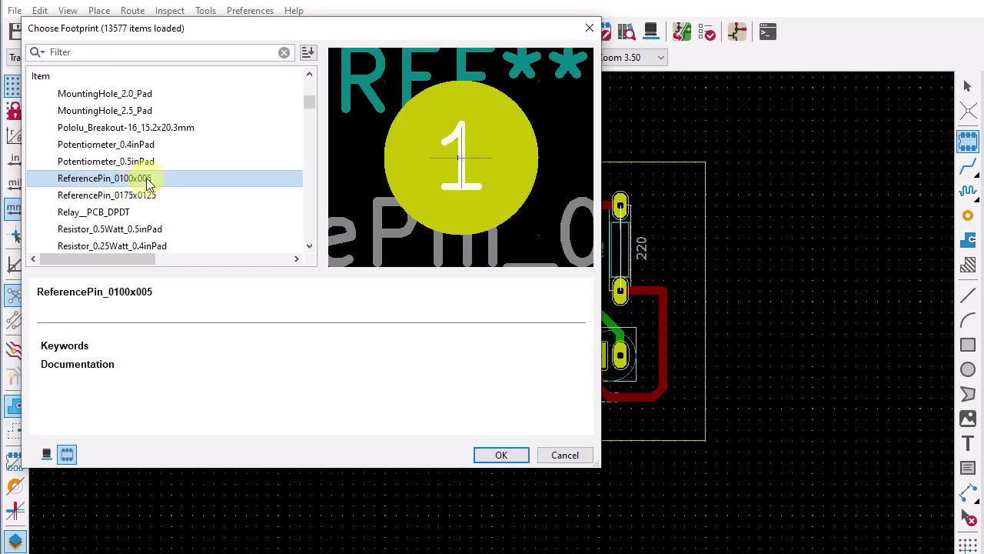
left_click(496, 456)
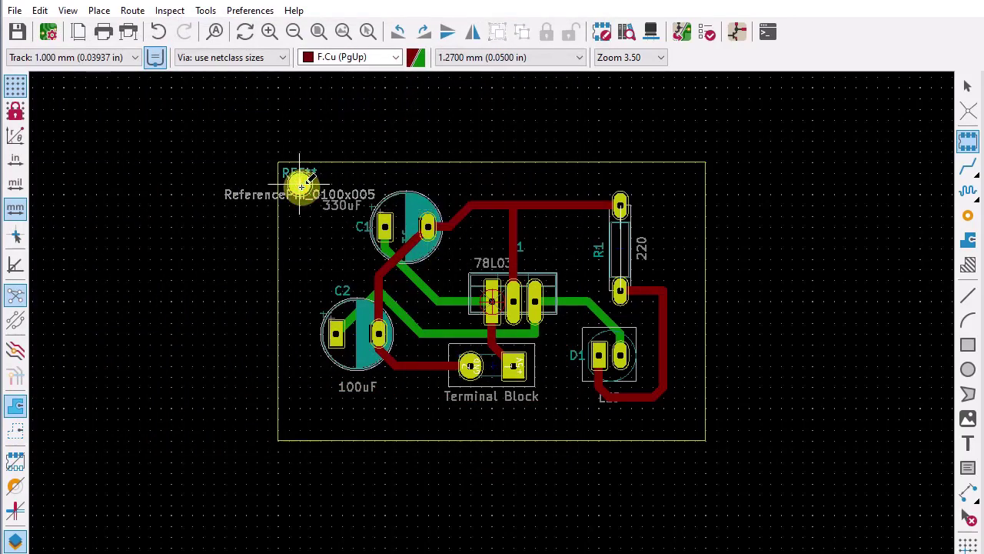
left_click(300, 184)
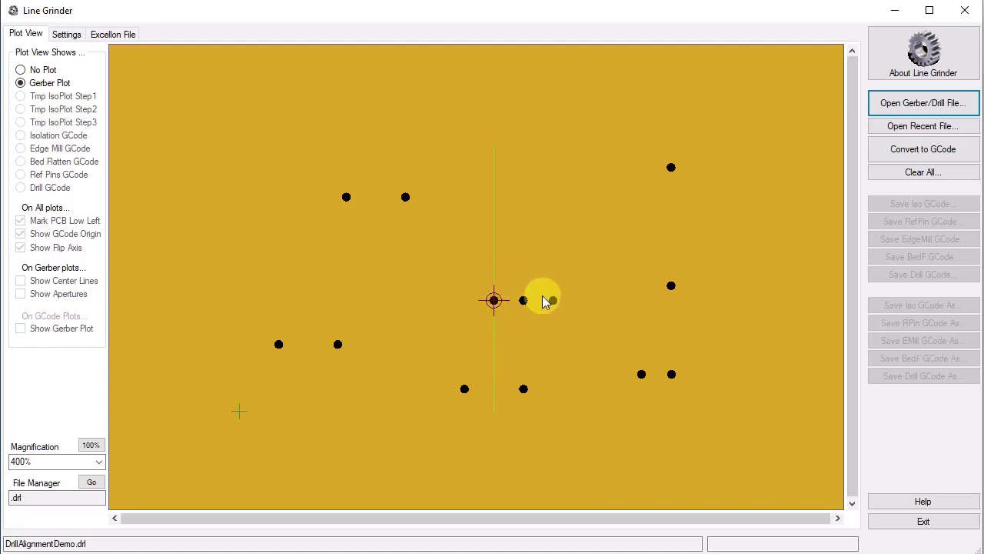
- In Line Grinder, clear all loaded Gerber and GCode file information and show the file manager settings
left_click(919, 172)
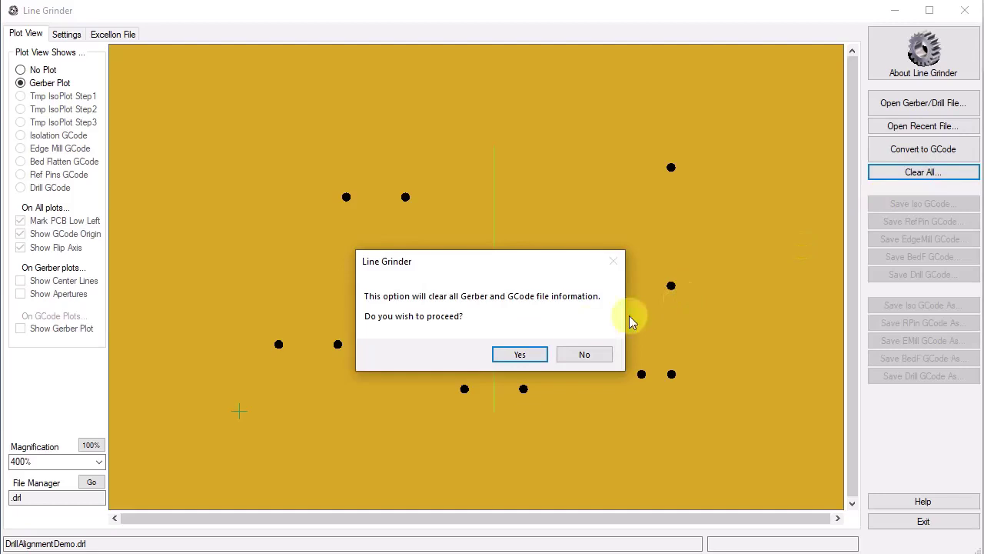
left_click(523, 354)
left_click(66, 34)
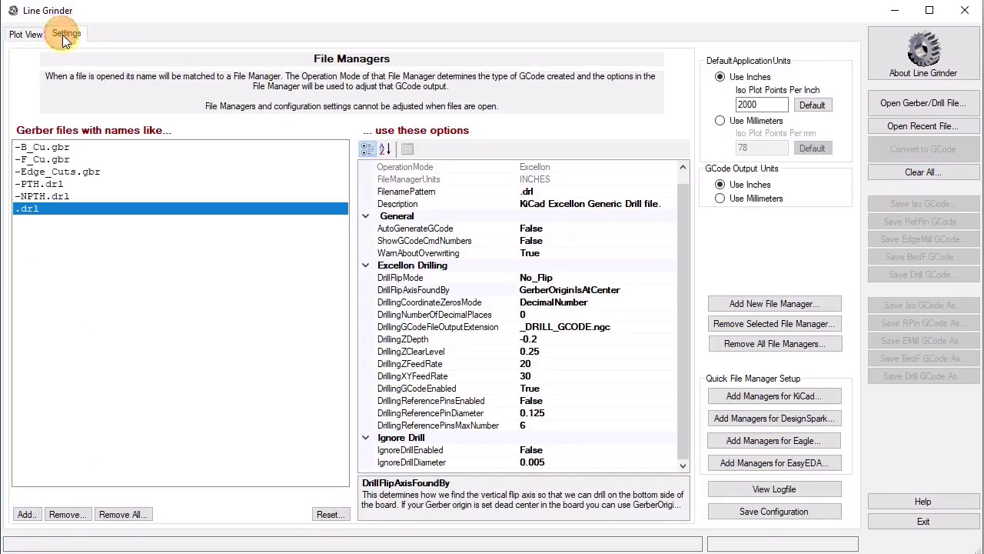
- Configure the -B_Cu.gbr file manager with IsoFlipAxisFoundBy CalculateFromBoard, ReferencePinGCodeEnabled True and ReferencePinPadDiameter 0.100
left_click(40, 148)
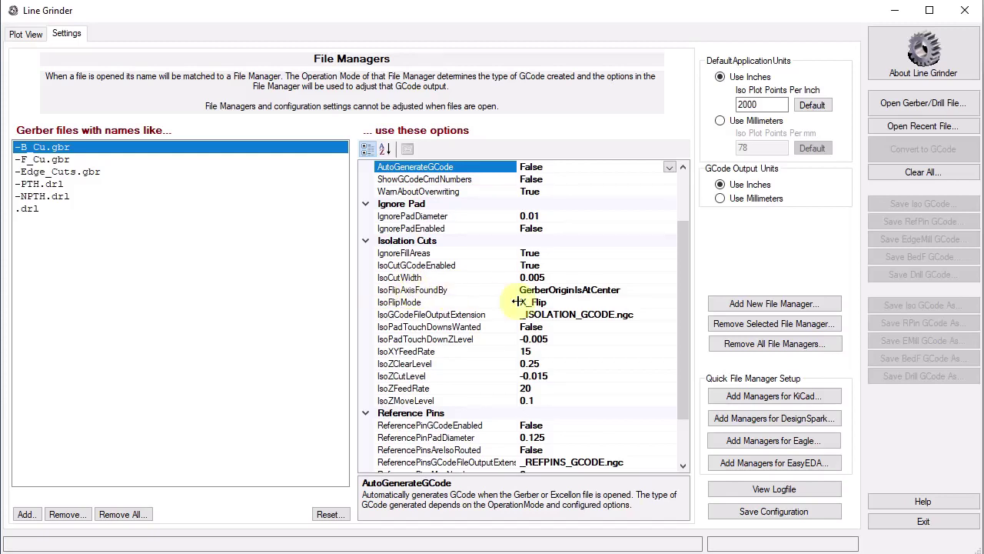
double_click(566, 294)
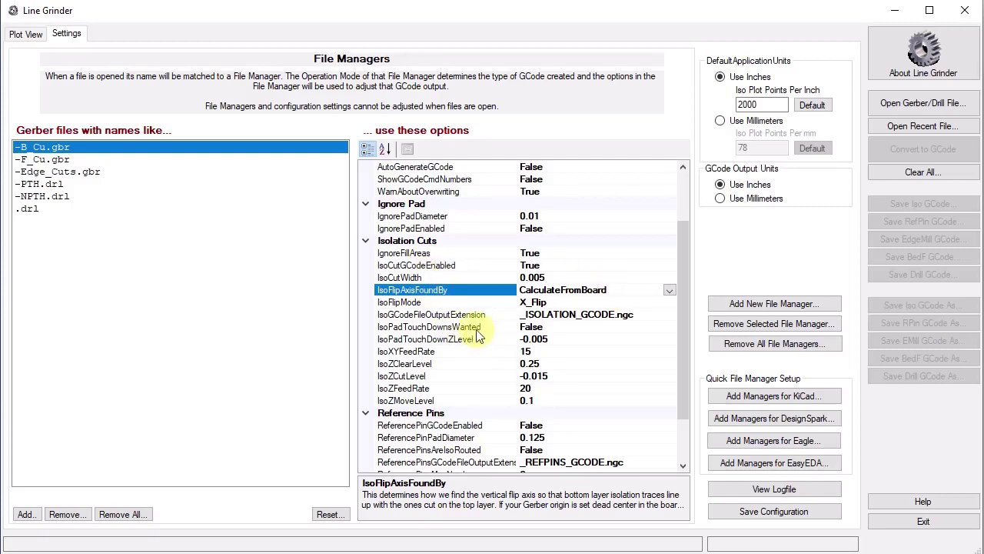
scroll(459, 377, "down", 2)
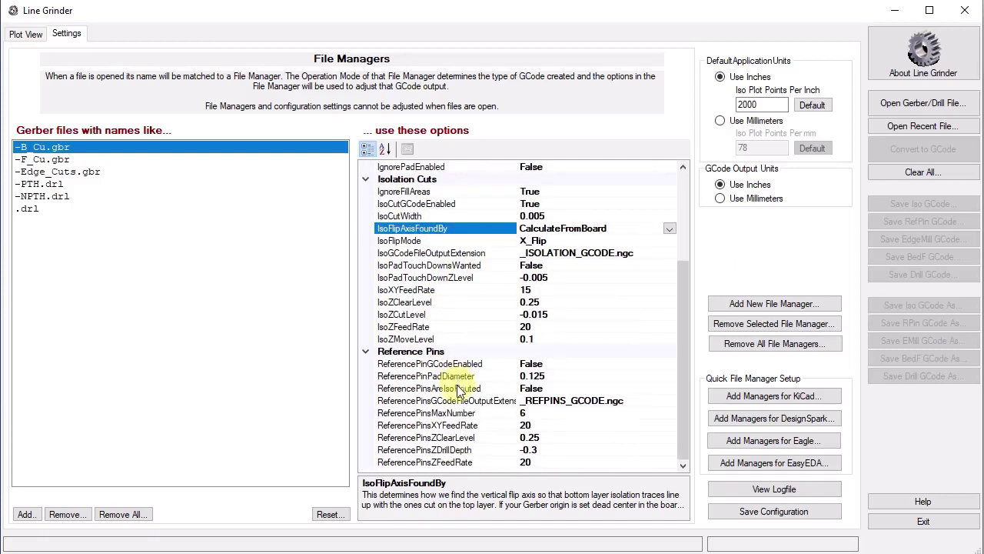
double_click(530, 364)
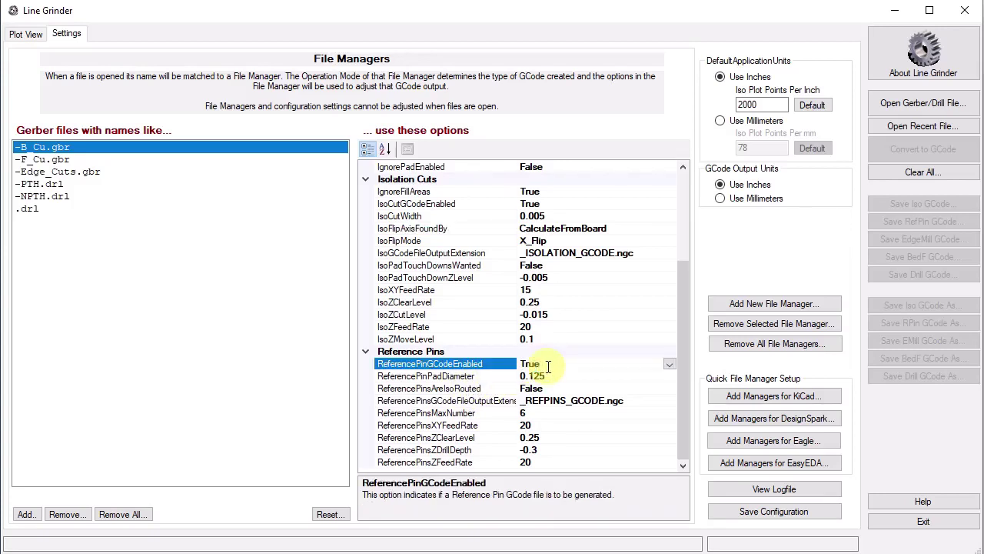
left_click(461, 376)
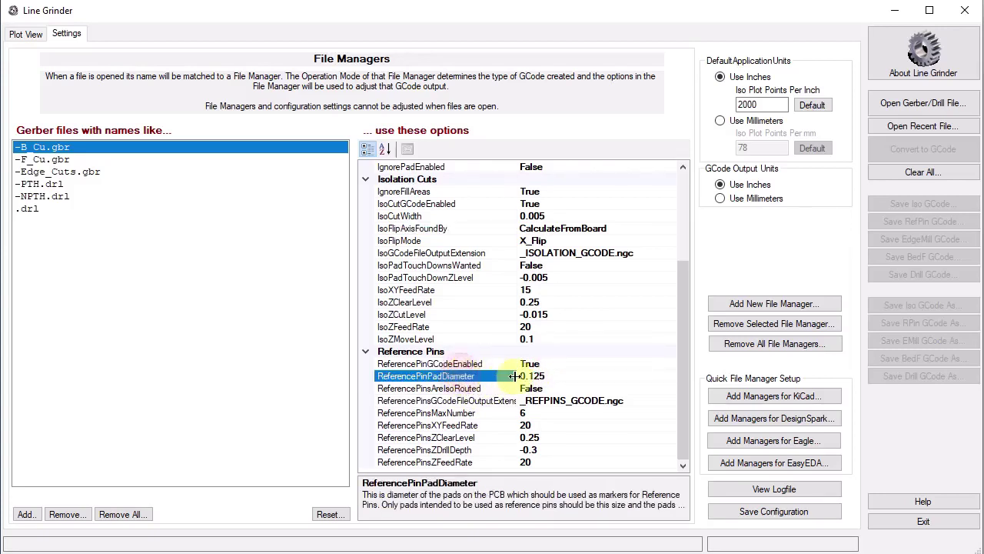
left_click_drag(529, 376, 565, 374)
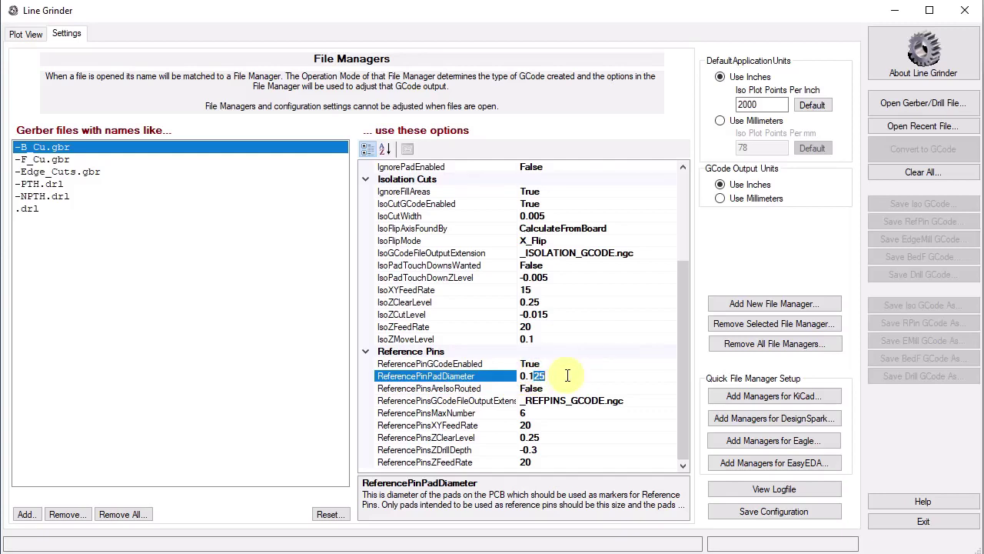
type("00")
- Configure the -F_Cu.gbr file manager with IsoFlipAxisFoundBy CalculateFromBoard, ReferencePinGCodeEnabled True and ReferencePinPadDiameter 0.100
left_click(53, 161)
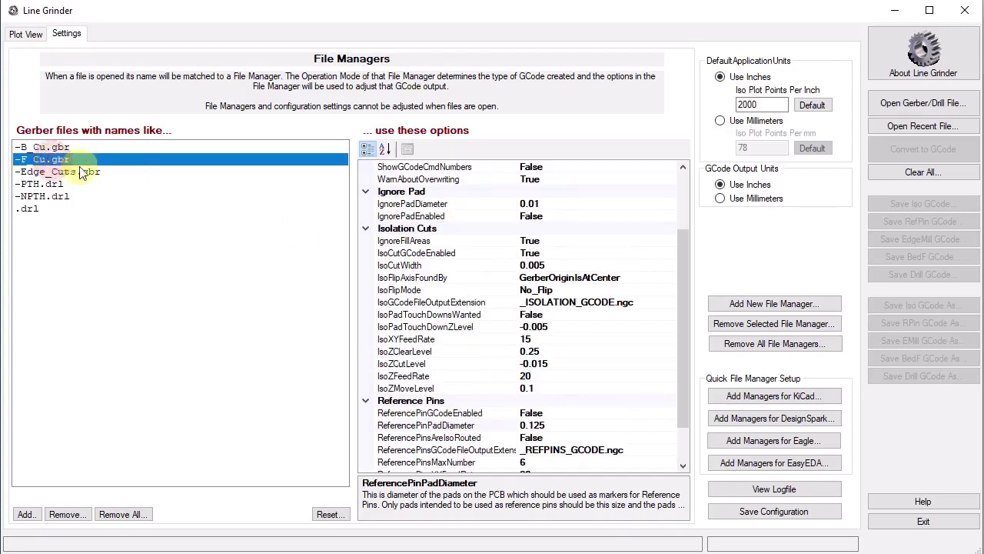
double_click(548, 277)
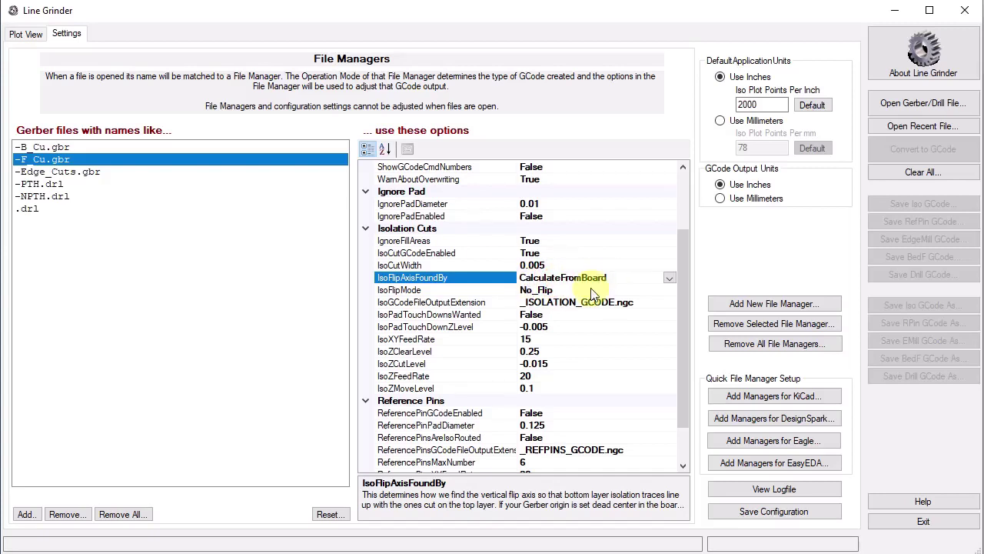
scroll(584, 459, "down", 1)
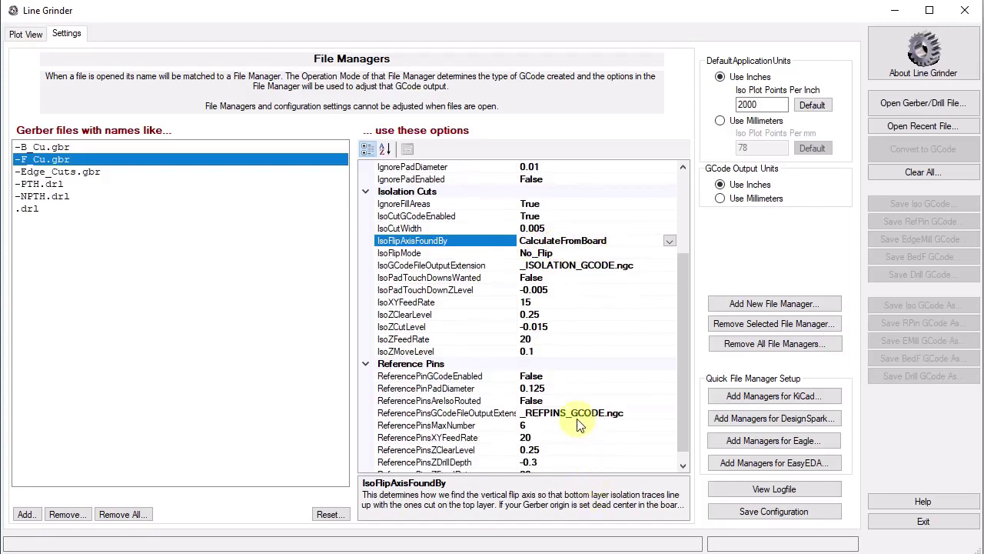
double_click(531, 377)
left_click(538, 389)
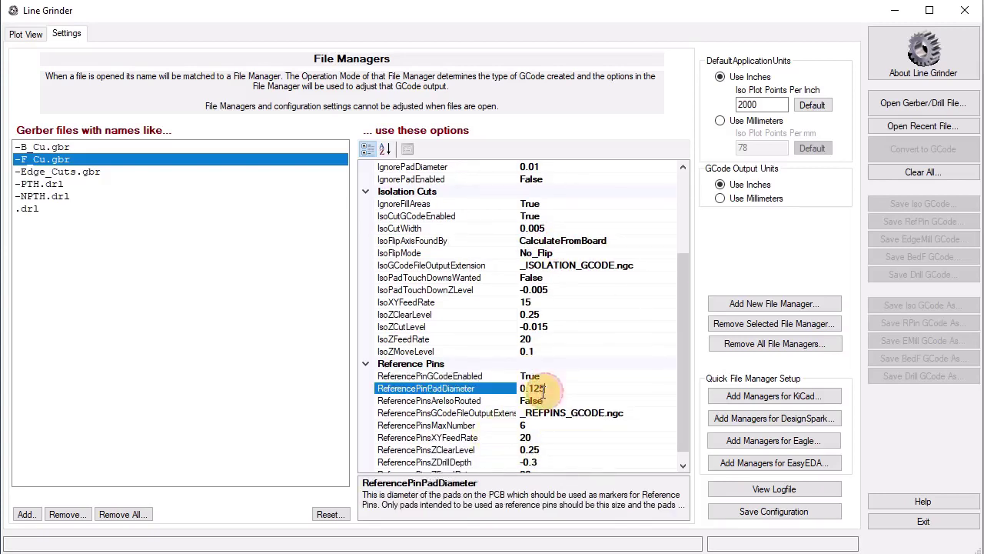
left_click_drag(532, 388, 593, 385)
type("00")
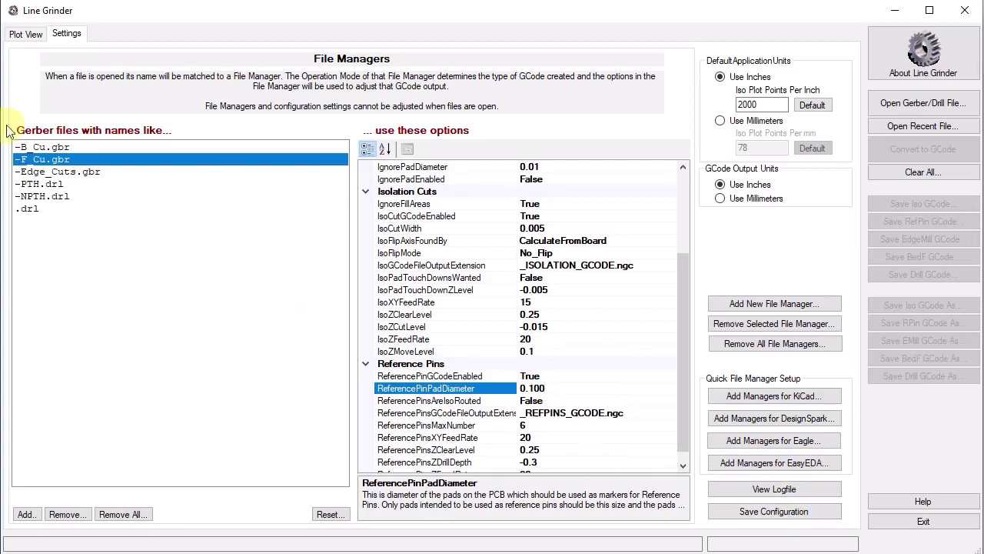
- Configure the .drl file manager with DrillFlipAxisFoundBy CalculateFromBoard, DrillingReferencePinsEnabled True and DrillingReferencePinDiameter 0.005, and save the configuration
left_click(31, 211)
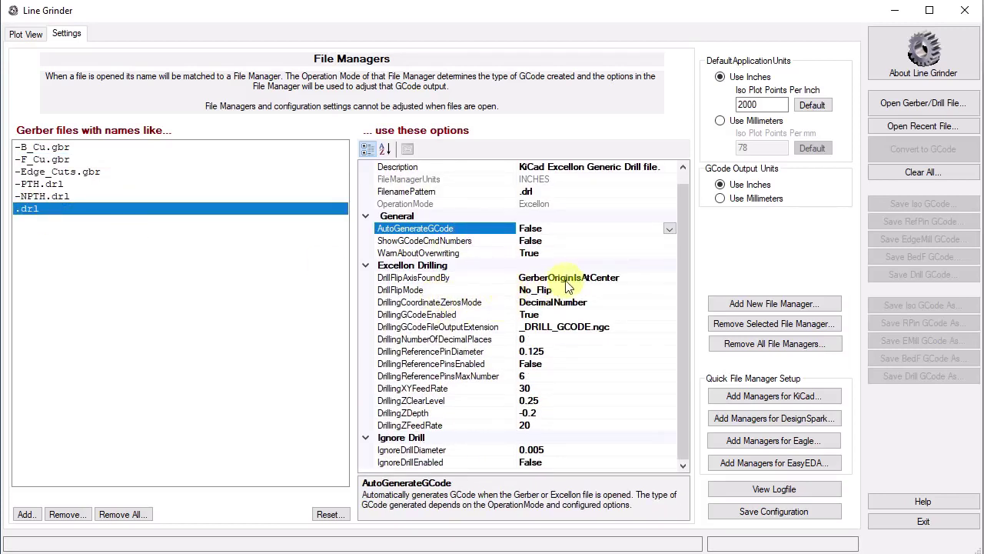
double_click(530, 363)
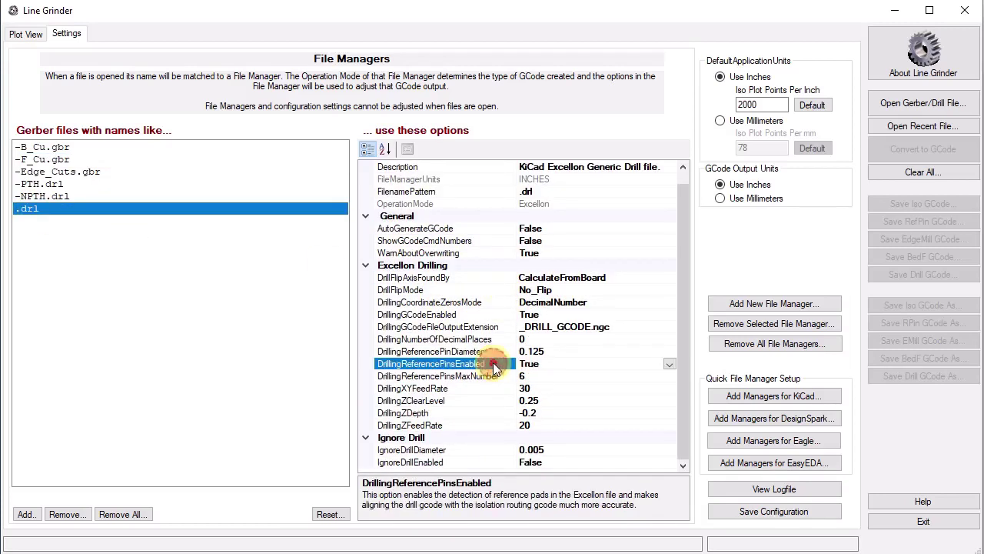
left_click(440, 350)
left_click_drag(529, 350, 564, 349)
type("005")
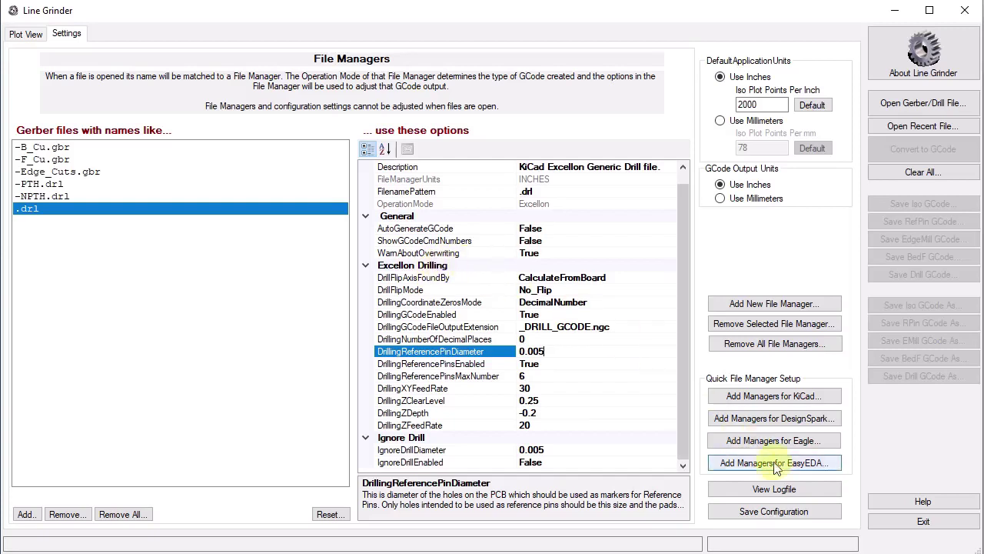
left_click(784, 512)
left_click(562, 346)
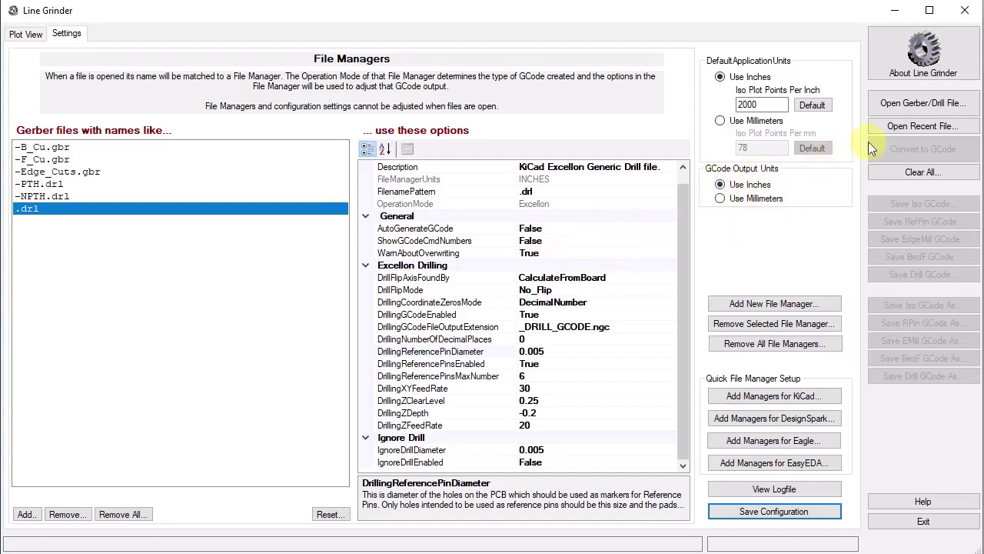
- Load DrillAlignmentDemo-B_Cu.gbr and examine the reference pin pads and flip axis on the bottom copper plot
left_click(893, 103)
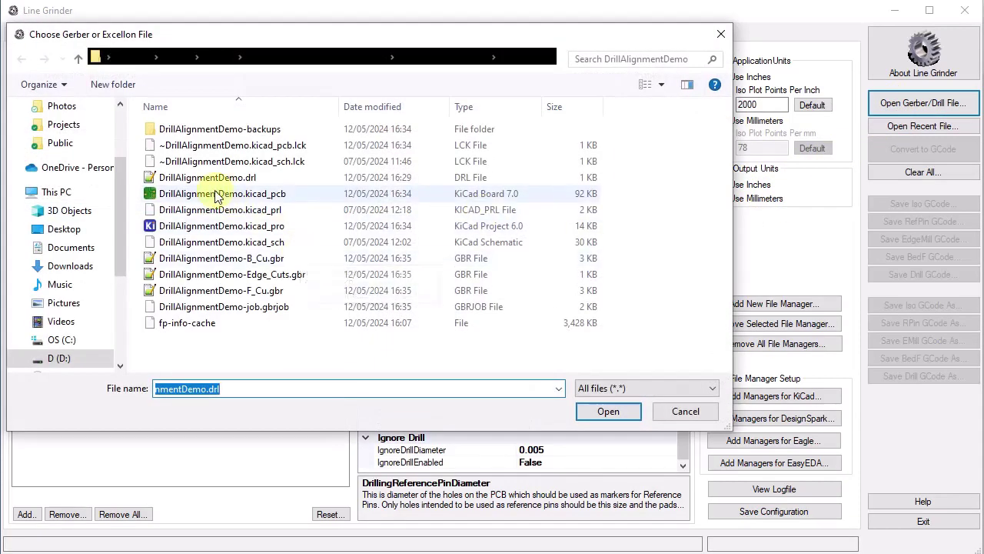
left_click(201, 259)
left_click(607, 412)
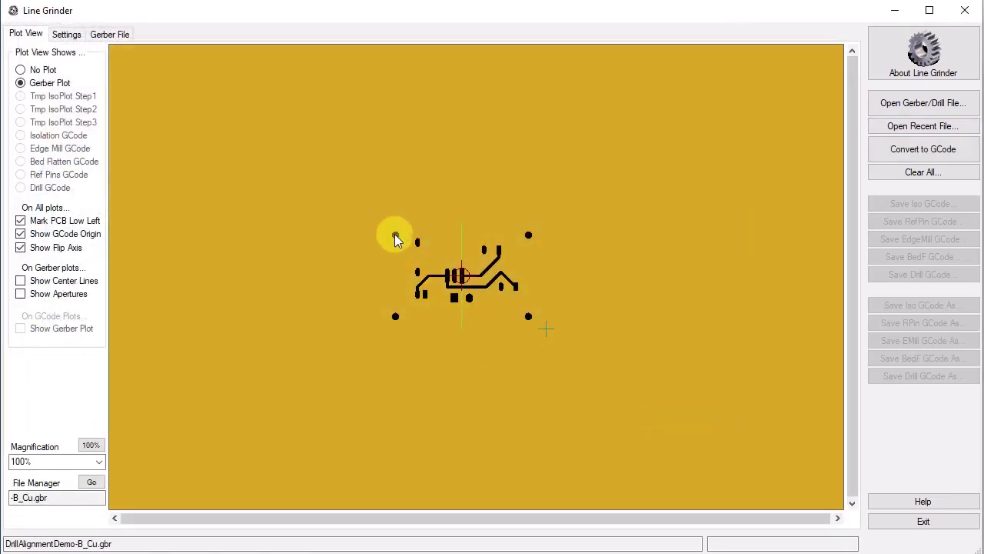
scroll(582, 279, "up", 2)
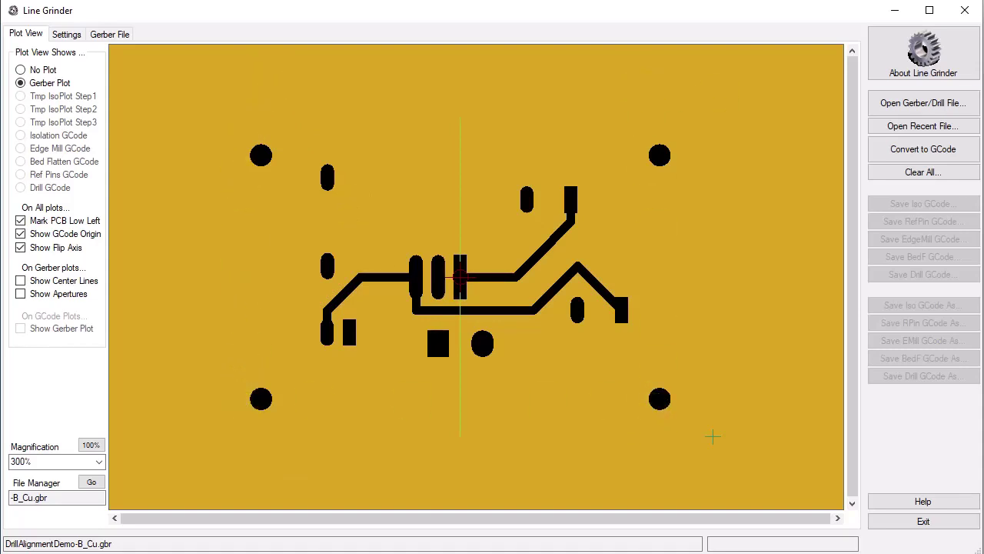
- Load DrillAlignmentDemo-F_Cu.gbr and examine the reference pin pads and origin on the top copper plot
left_click(957, 103)
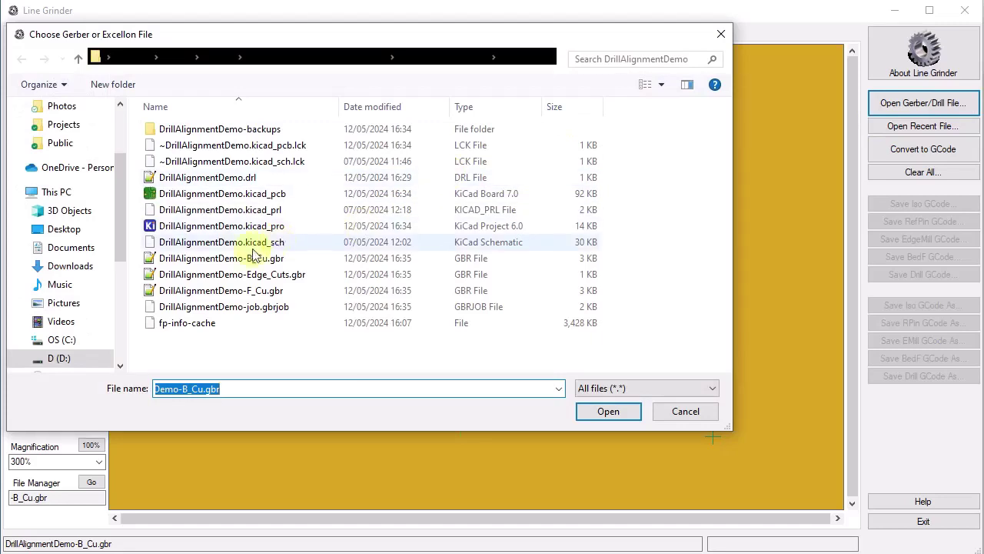
left_click(229, 290)
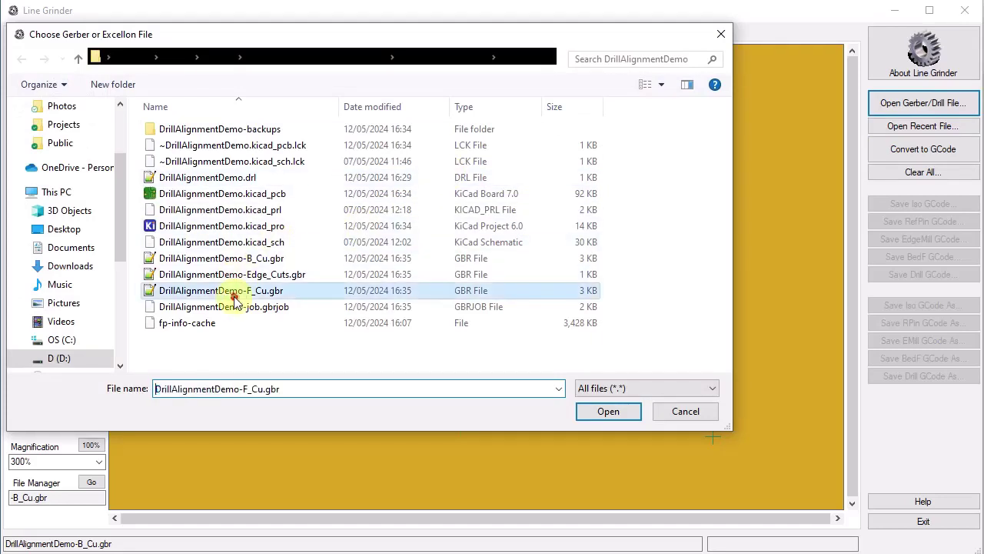
left_click(603, 423)
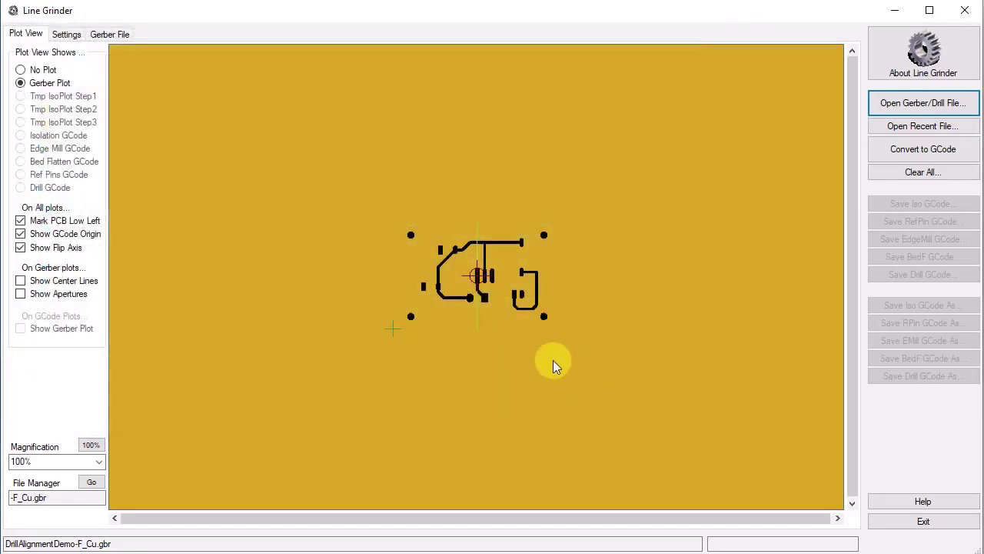
scroll(550, 368, "up", 3)
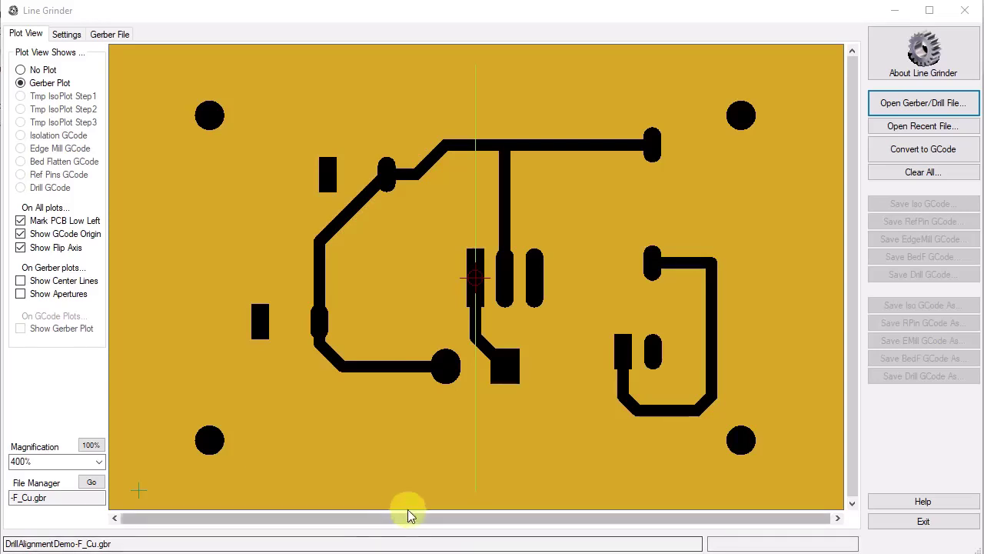
- Load the drill file DrillAlignmentDemo.drl and examine the reference pin holes and the GCode origin on its plot
left_click(904, 108)
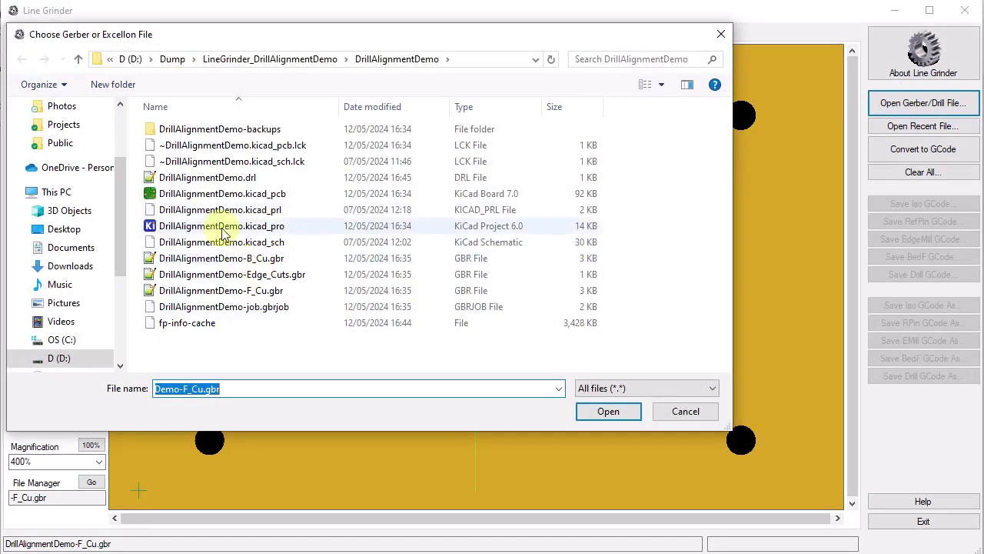
left_click(231, 178)
left_click(607, 411)
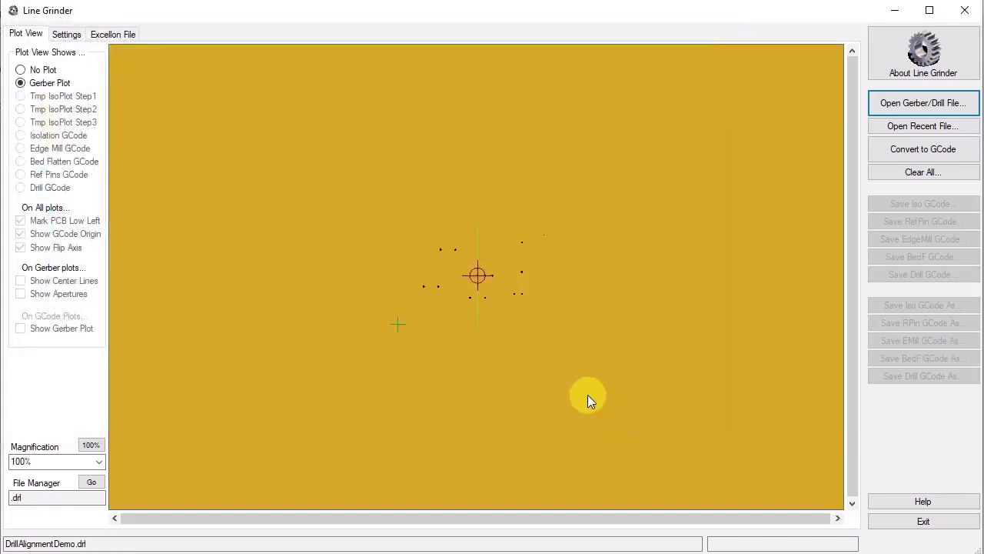
scroll(570, 387, "up", 4)
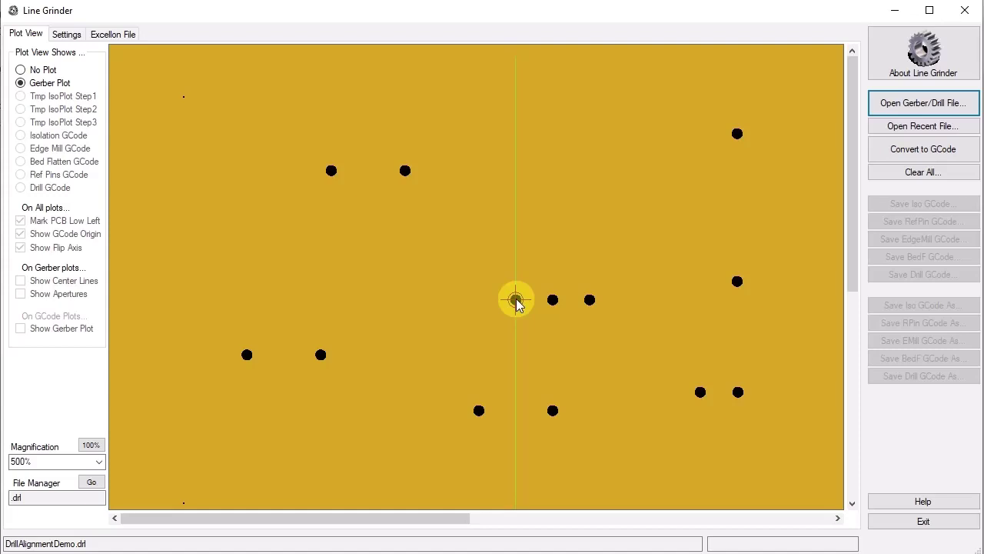
left_click(516, 300)
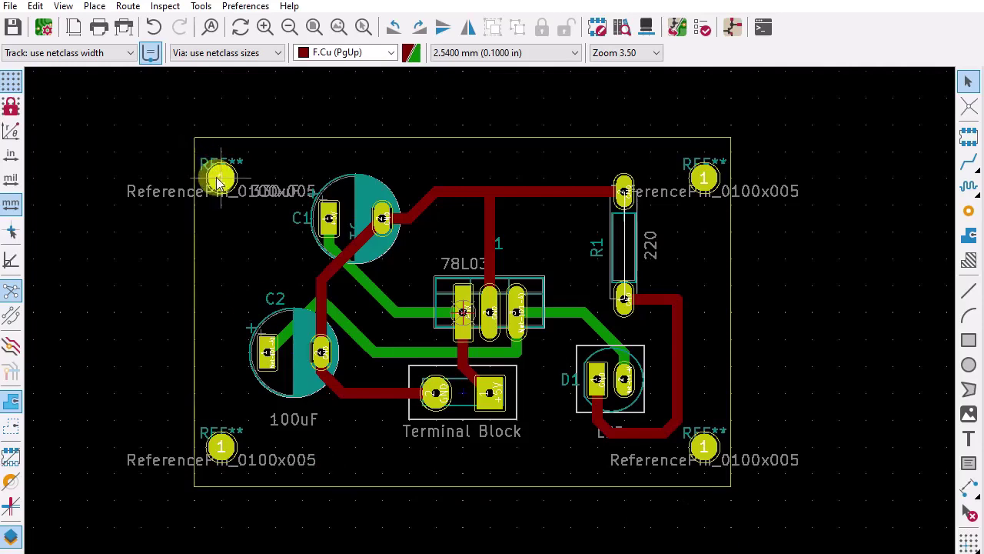
- Move the four reference pins diagonally outward from inside the board corners to just outside the board outline
left_click_drag(218, 181, 173, 130)
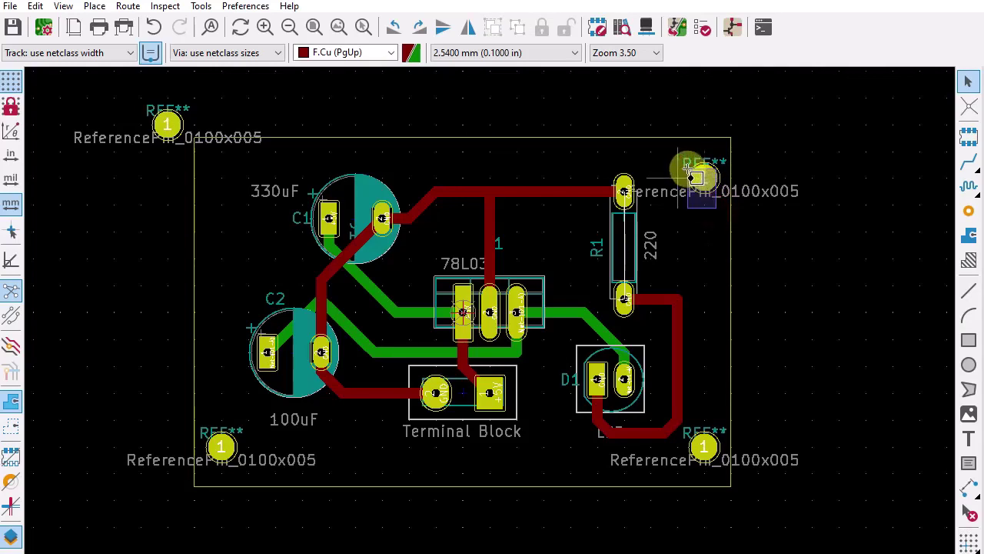
left_click_drag(697, 178, 752, 124)
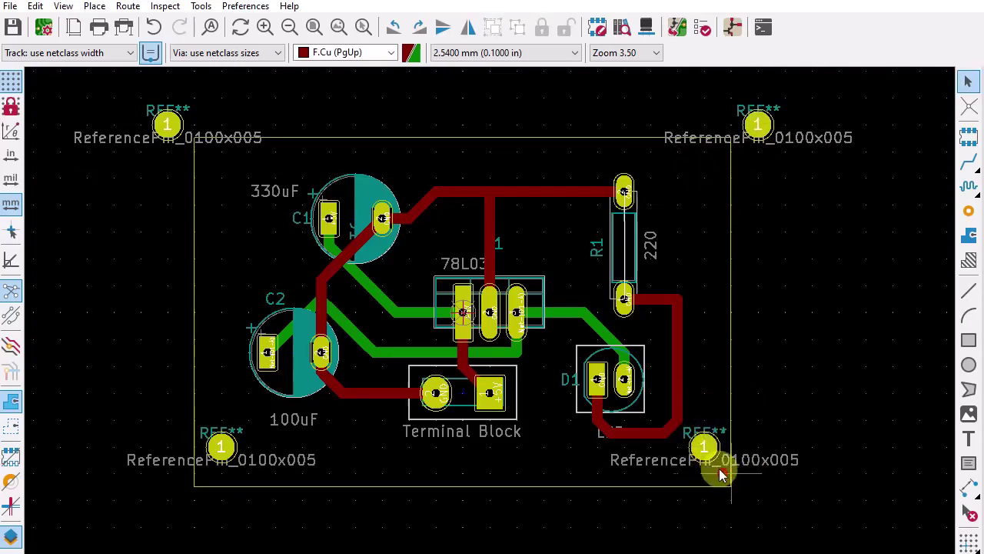
left_click(696, 453)
left_click_drag(696, 452, 751, 504)
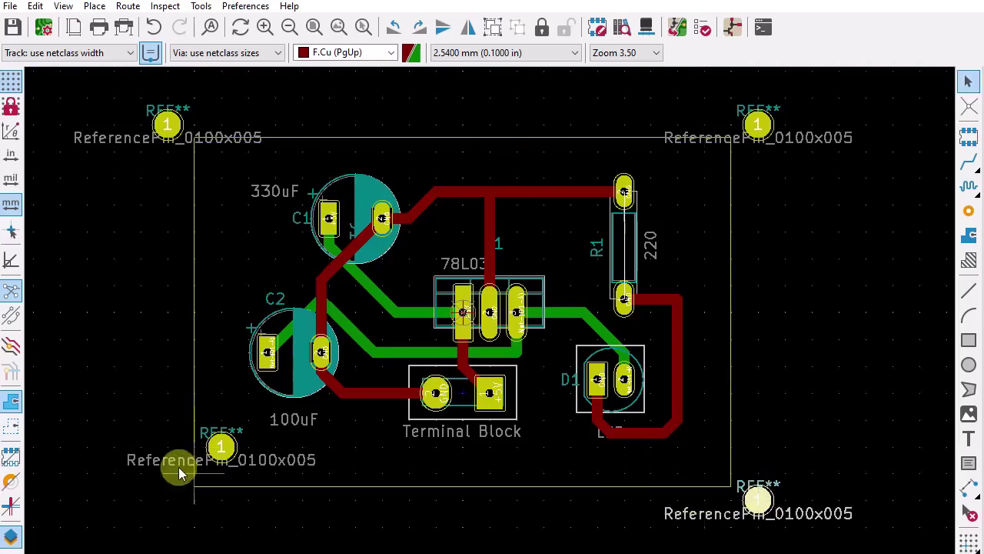
left_click(222, 445)
left_click_drag(222, 445, 162, 497)
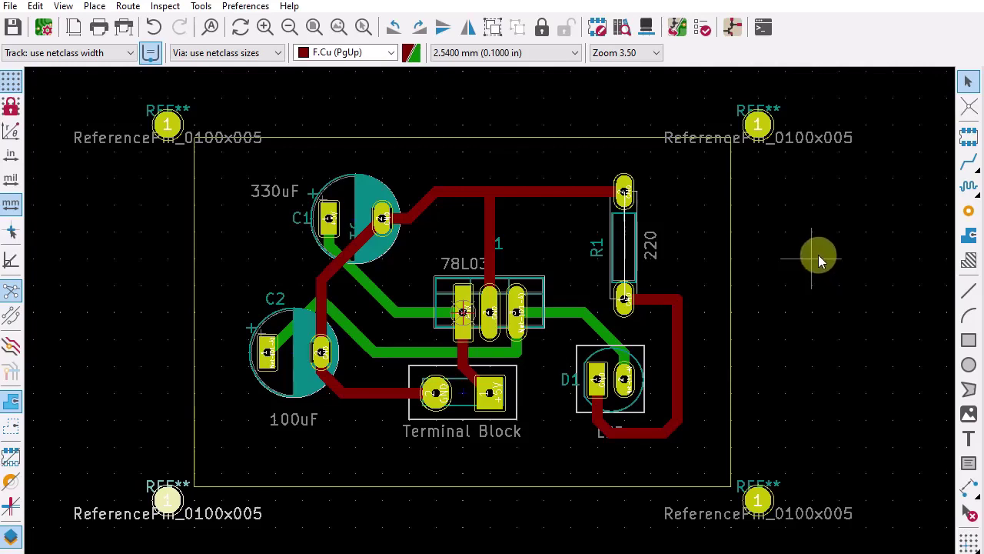
- Move the two upper reference pins down to either side of the board, level with the 78L03 pads
left_click_drag(845, 219, 777, 307)
left_click(778, 308)
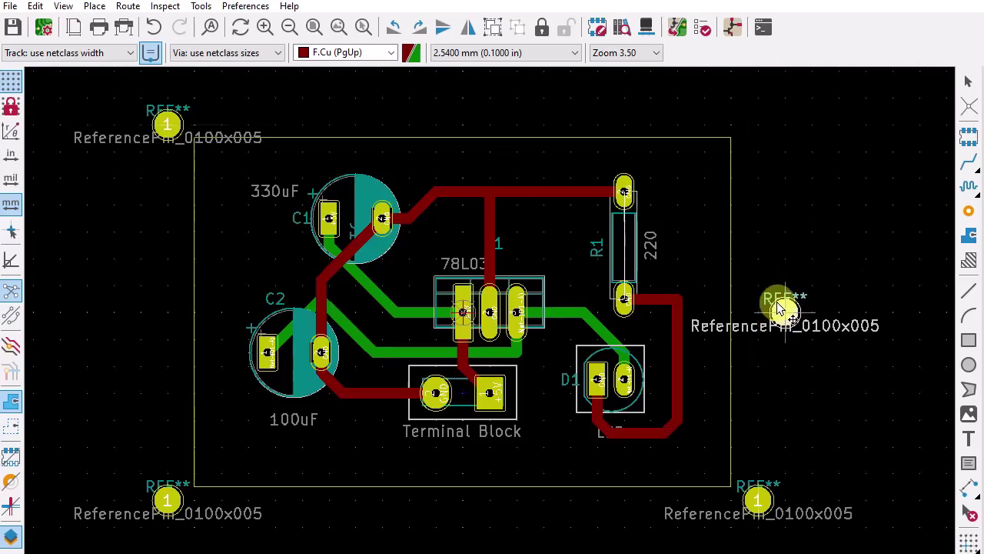
left_click_drag(103, 93, 163, 136)
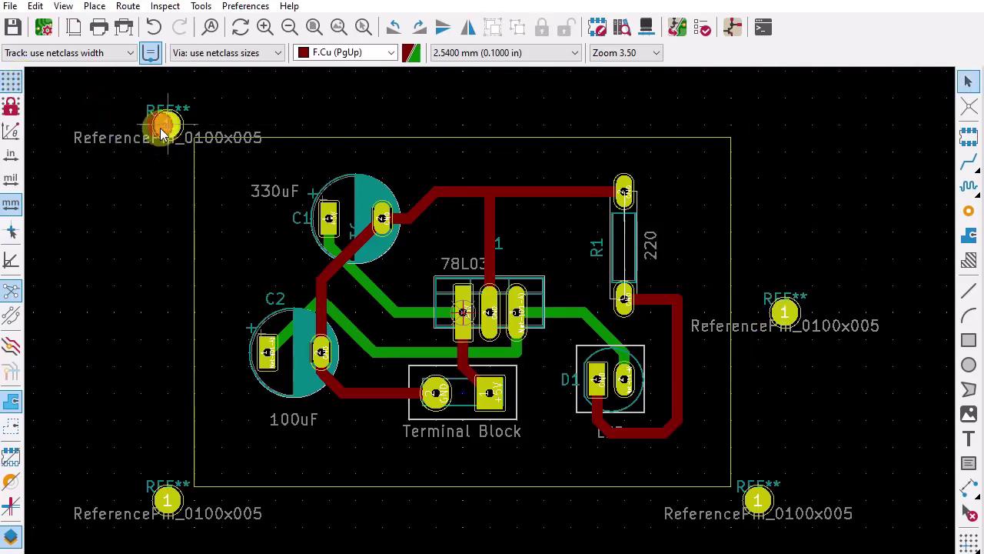
key("m")
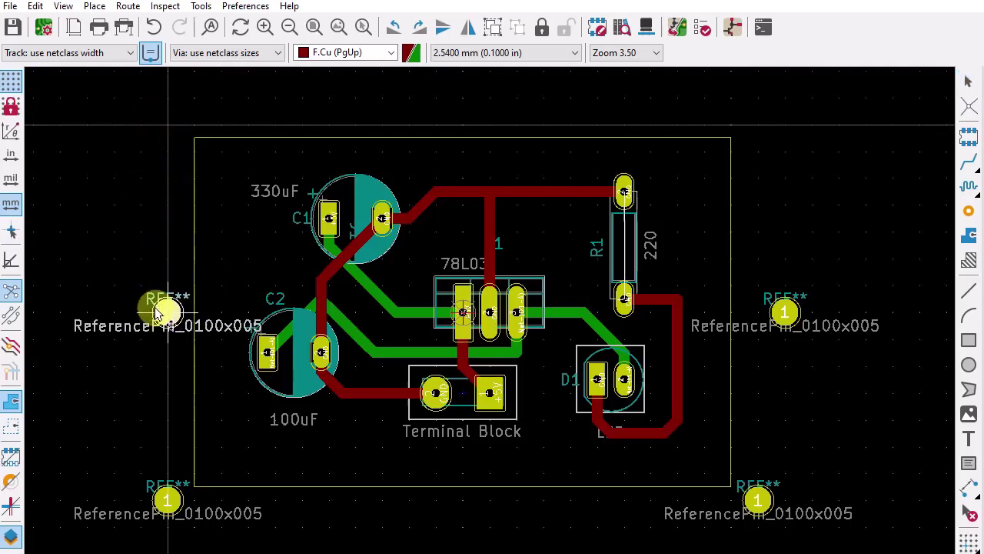
left_click(160, 312)
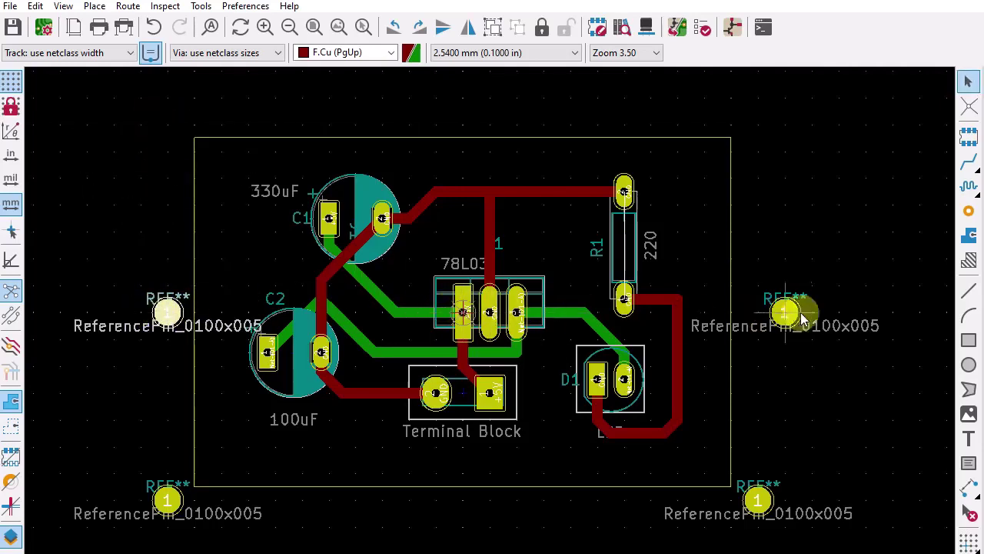
- Delete the two lower reference pins and move the remaining right-hand pin one grid step closer to the board edge
left_click(758, 504)
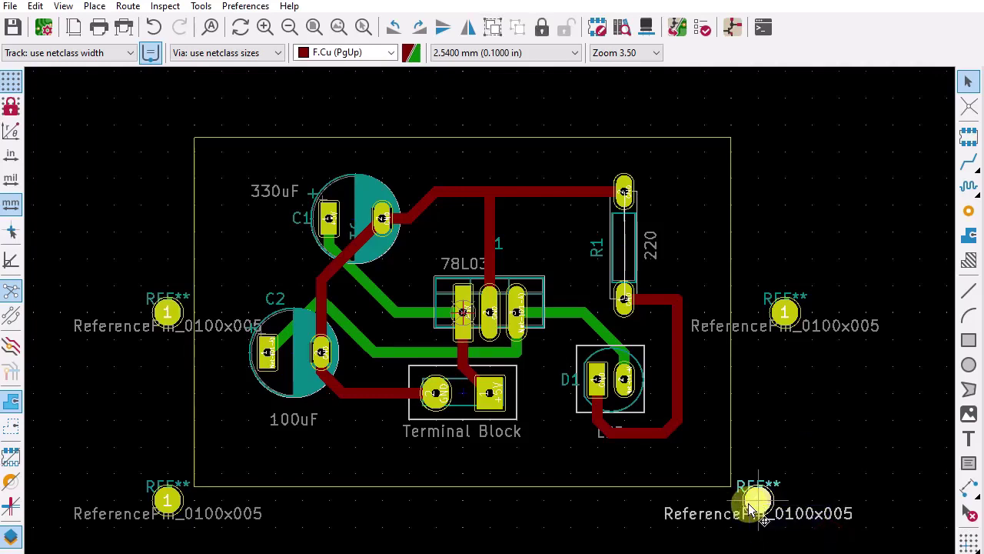
key("Delete")
left_click(148, 498)
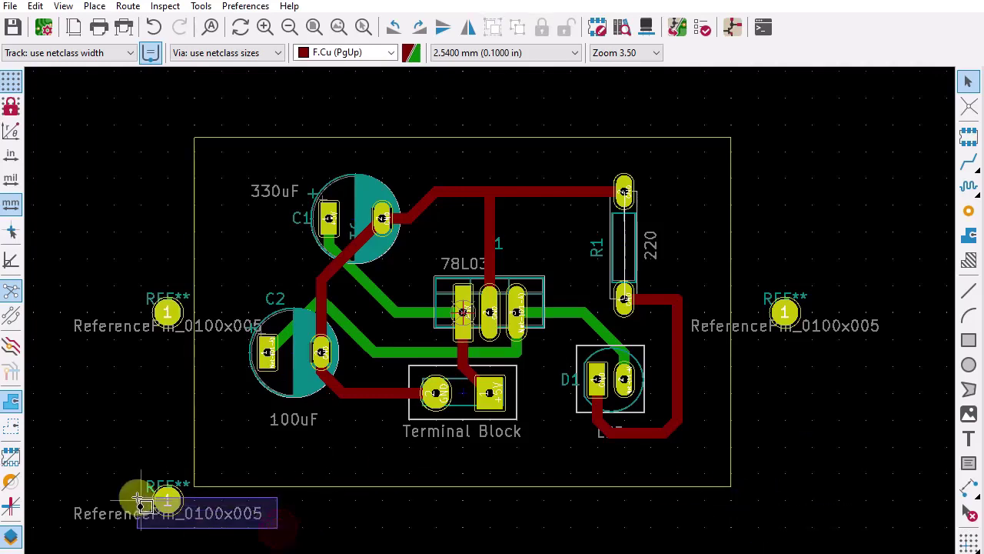
key("Delete")
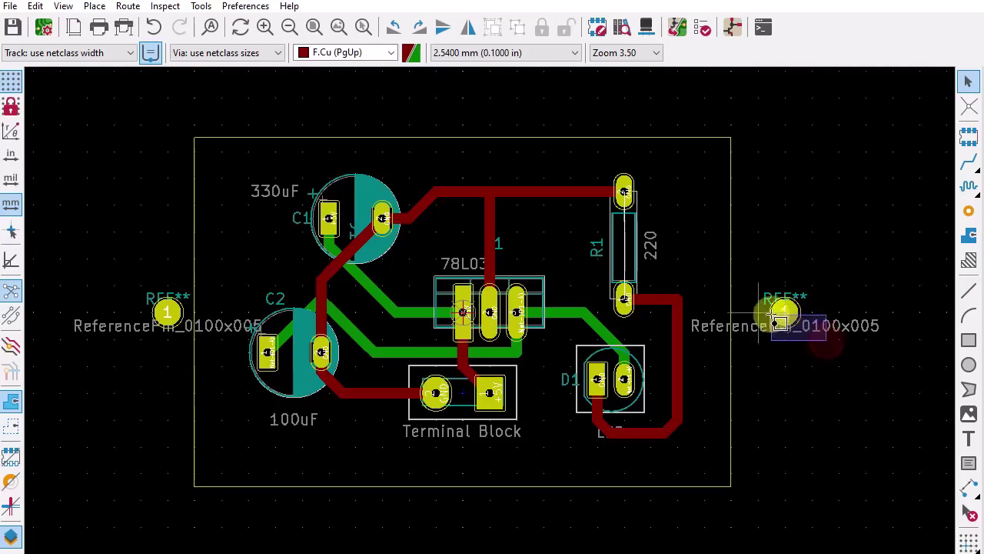
left_click_drag(783, 309, 766, 315)
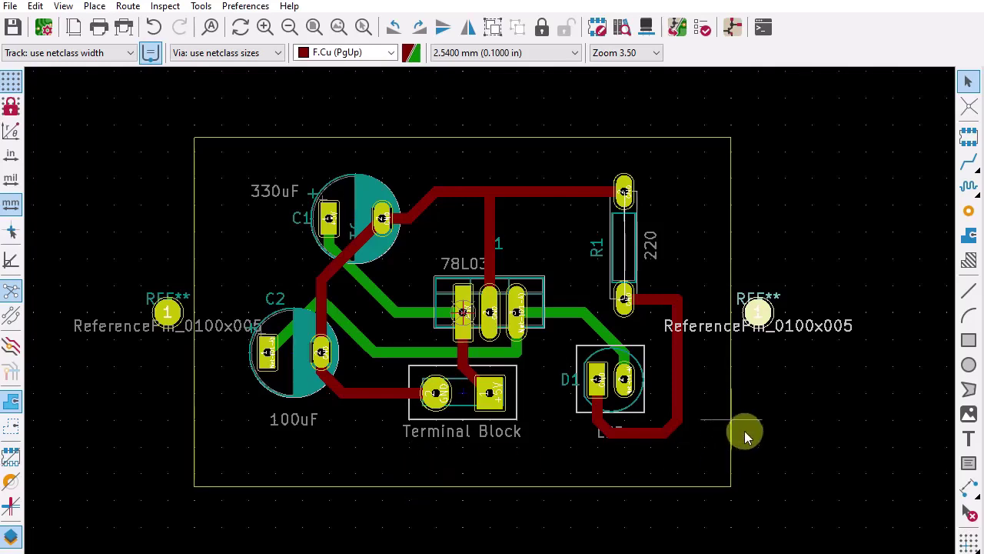
left_click(780, 433)
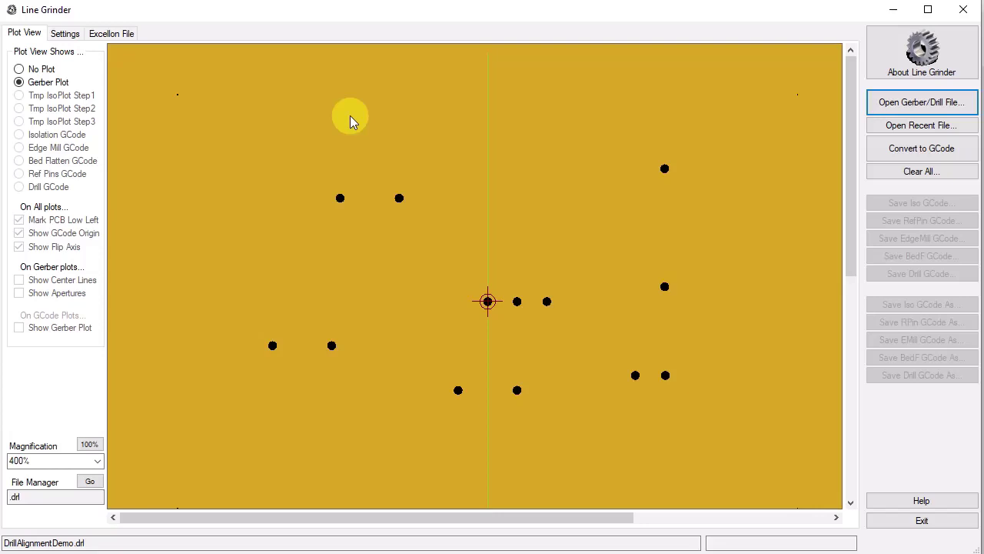
- Switch to Line Grinder, clear the open drill file, and review the isolation and reference pin options of the -B_Cu.gbr and -F_Cu.gbr file managers
left_click(922, 171)
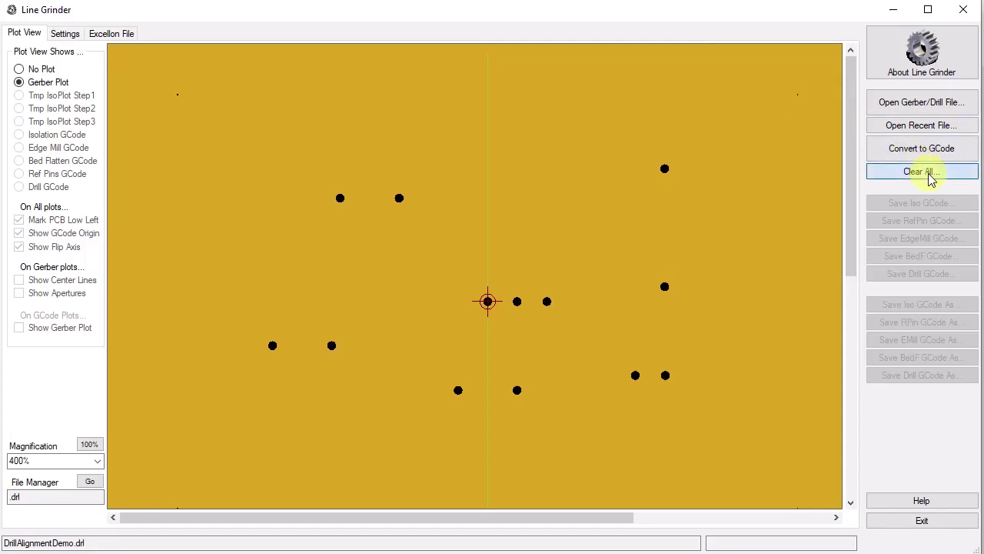
left_click(521, 353)
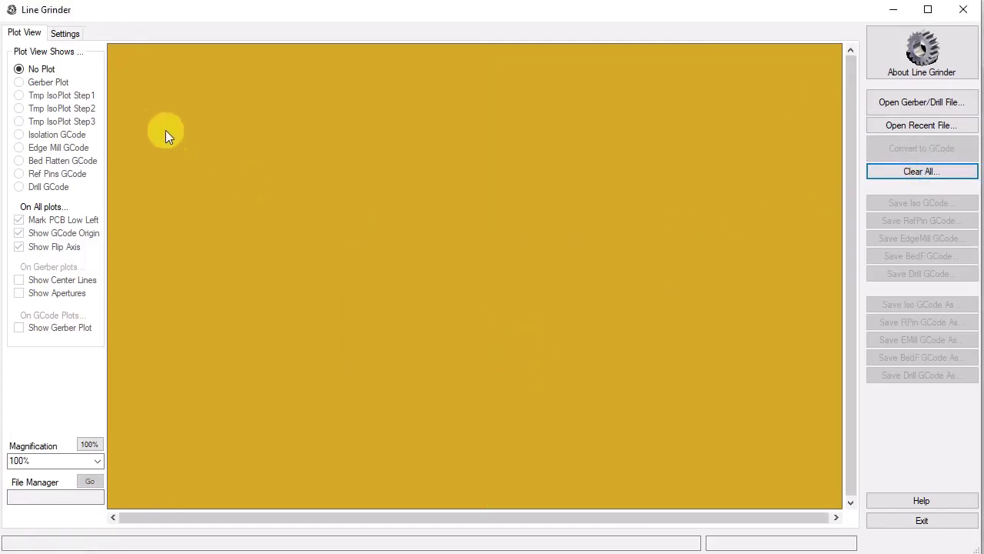
left_click(63, 32)
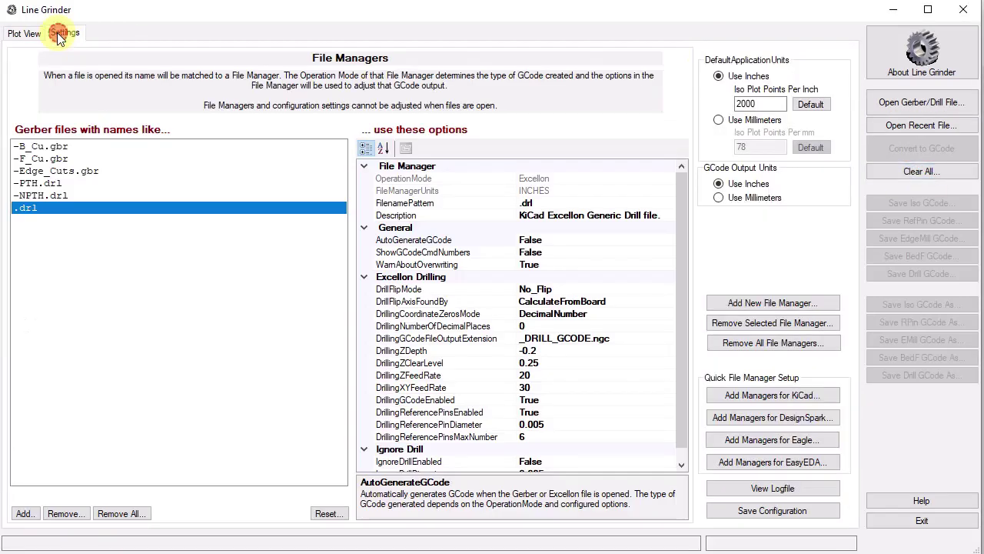
left_click(53, 146)
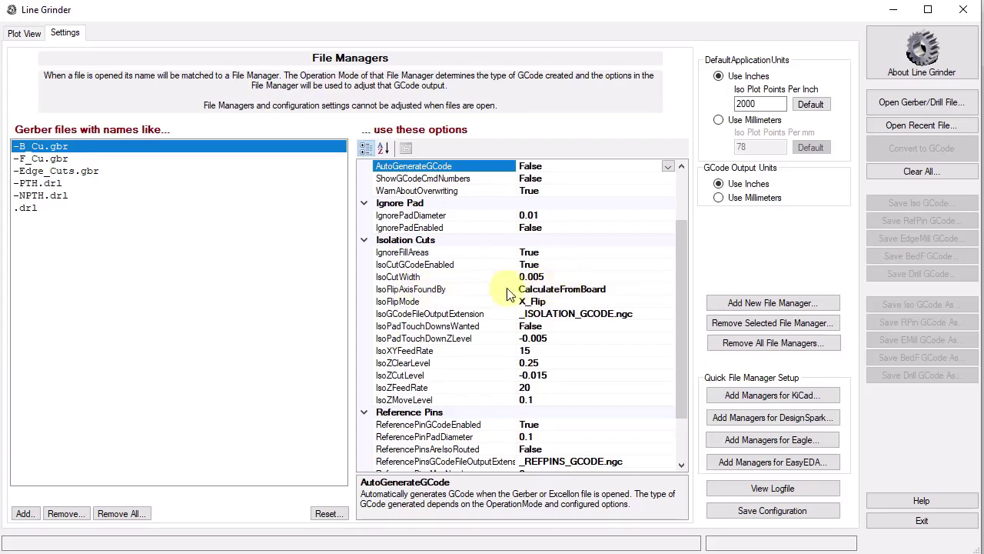
scroll(466, 273, "down", 2)
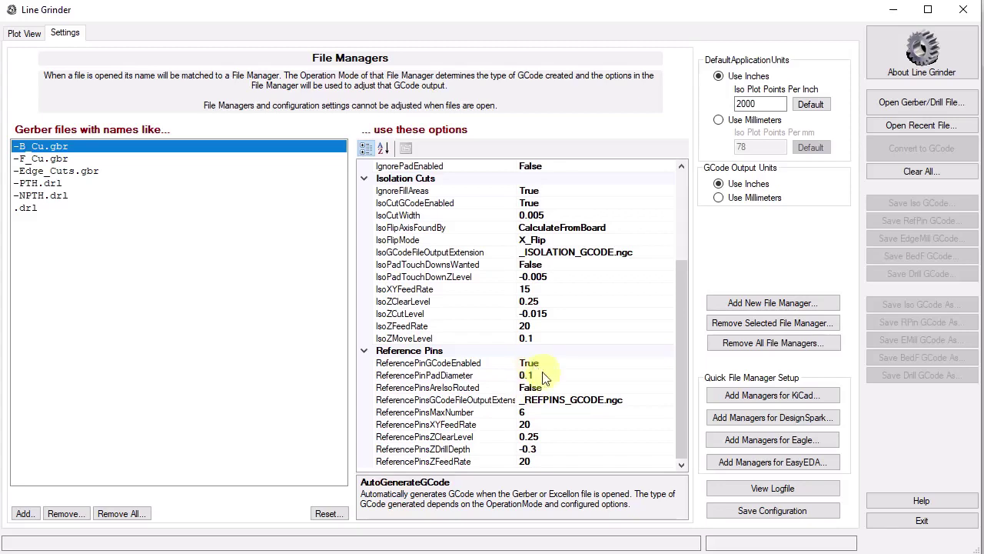
left_click(43, 159)
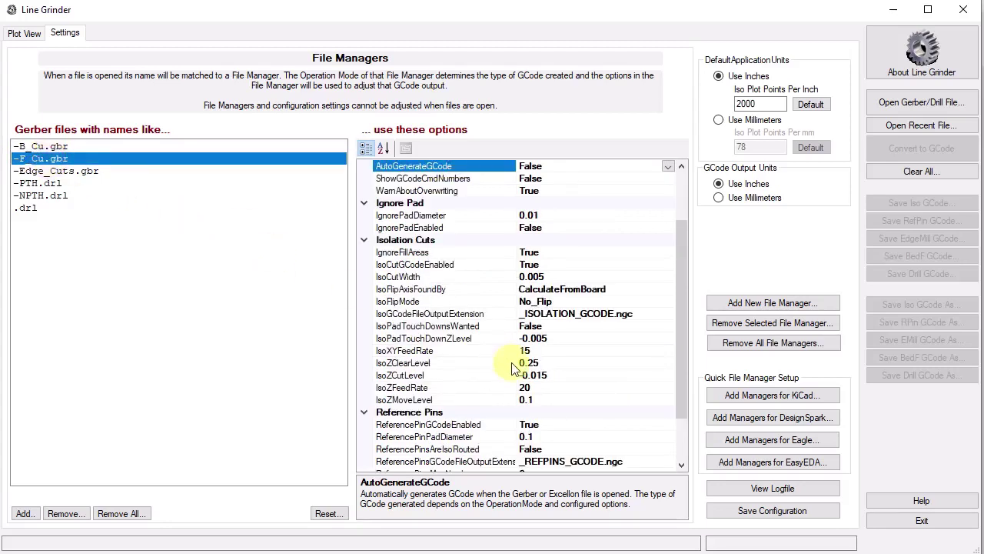
scroll(466, 392, "down", 3)
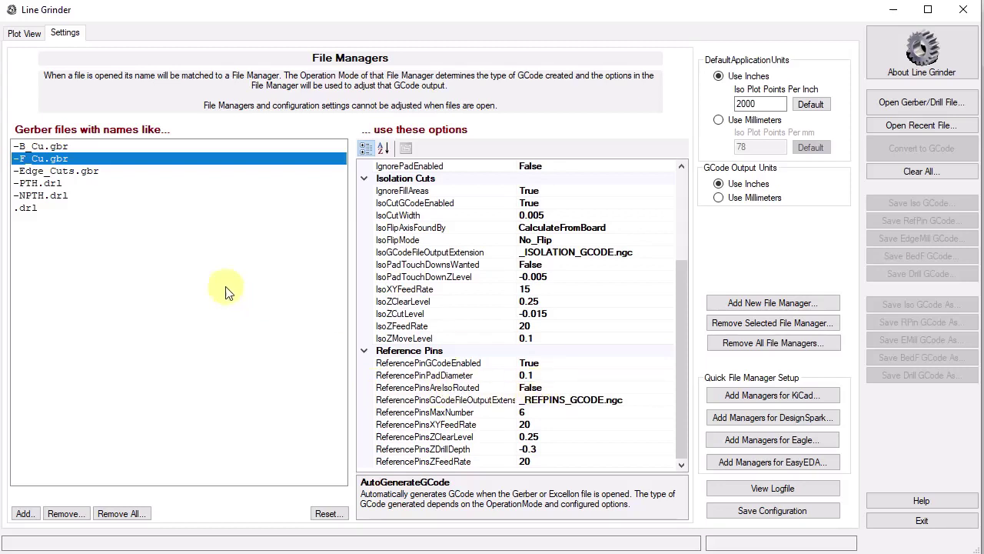
- Review the drilling reference pin options of the .drl file manager and save the configuration
left_click(27, 207)
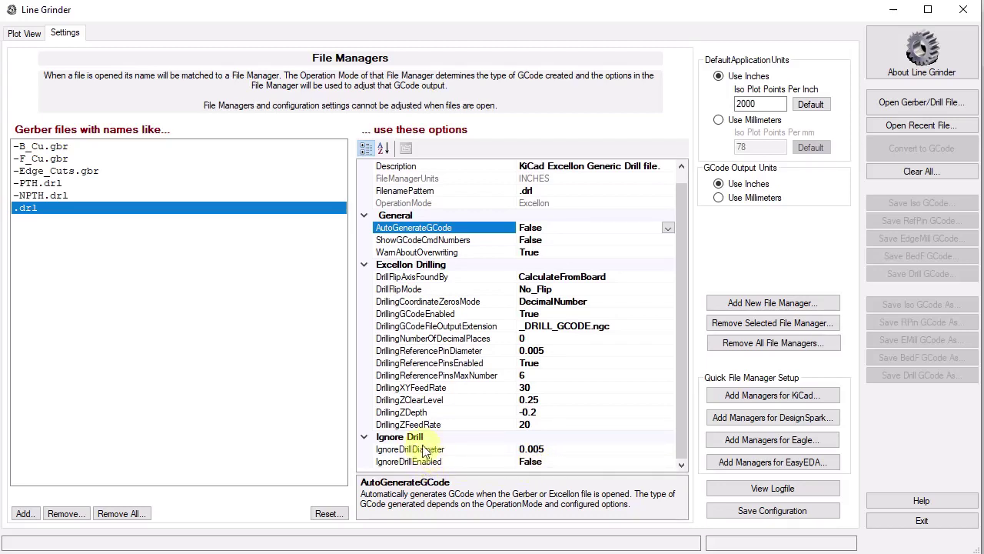
left_click(761, 509)
left_click(569, 345)
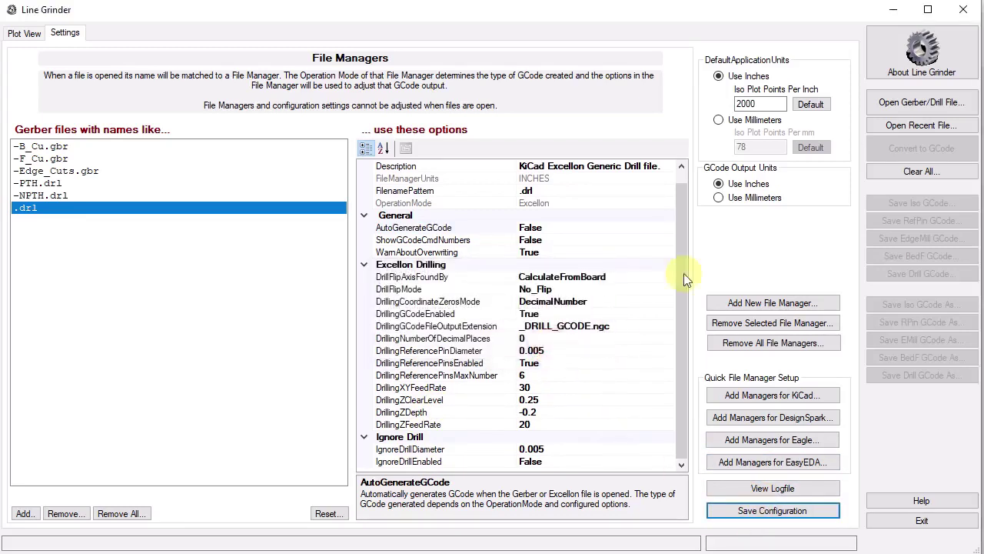
- Load DrillAlignmentDemo-B_Cu.gbr and enlarge its plot to 300% to inspect the two reference pin pads and flip axis
left_click(904, 103)
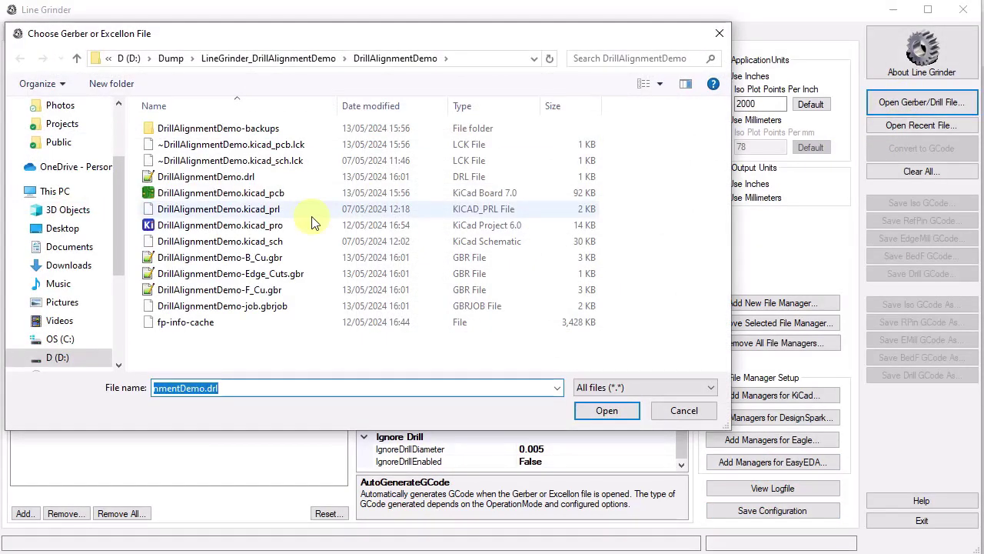
left_click(230, 257)
left_click(600, 408)
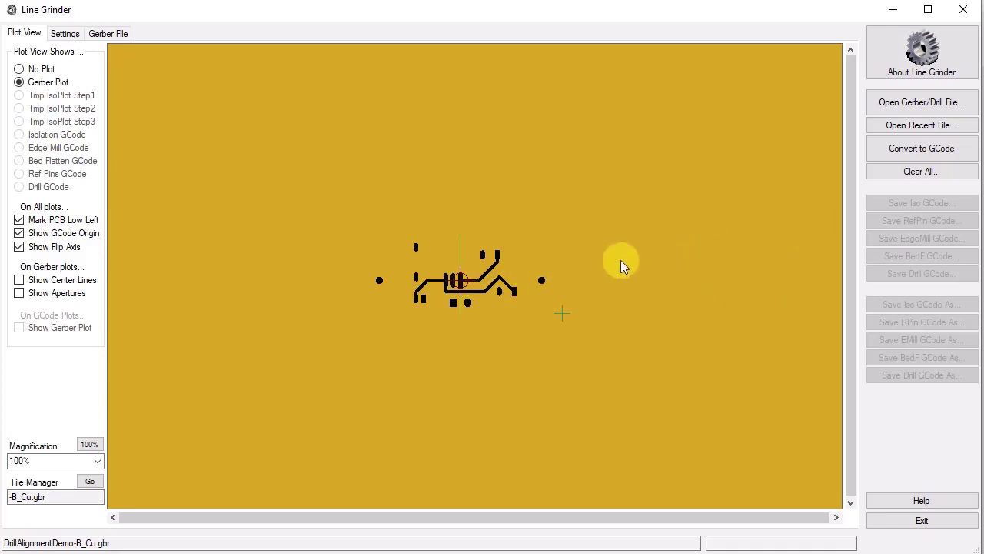
scroll(615, 269, "up", 1)
scroll(615, 269, "up", 1)
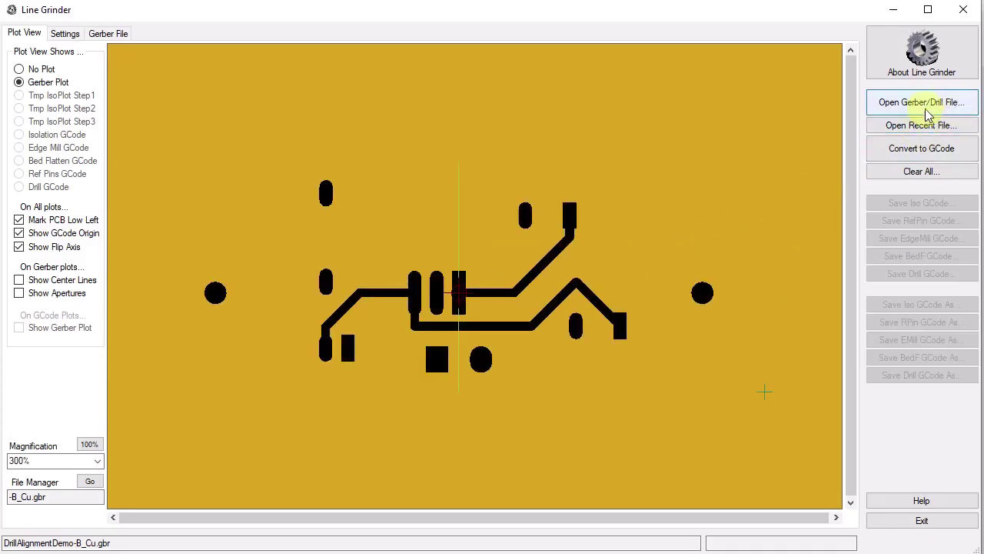
- Convert the bottom copper file to GCode and overlay the Gerber plot on the isolation GCode plot
left_click(911, 148)
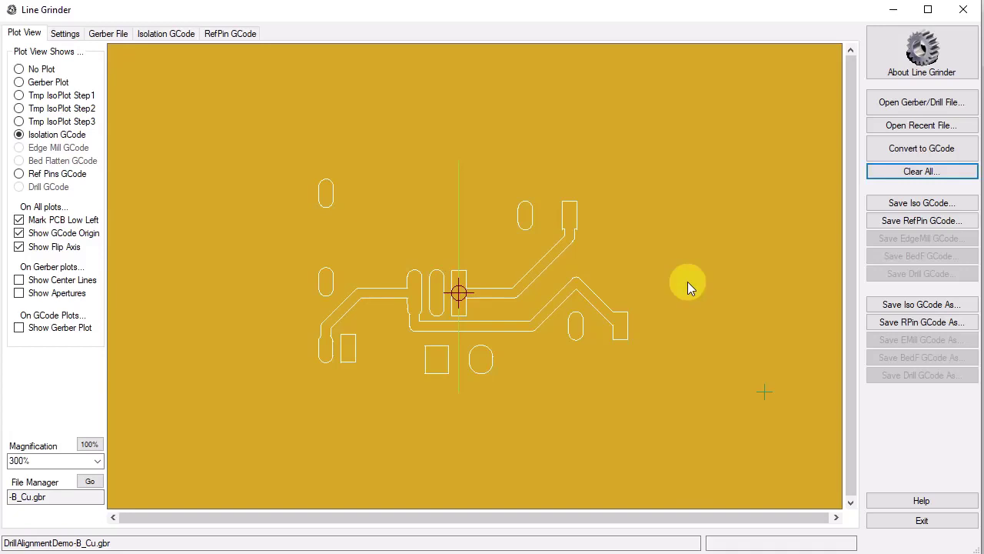
left_click(20, 328)
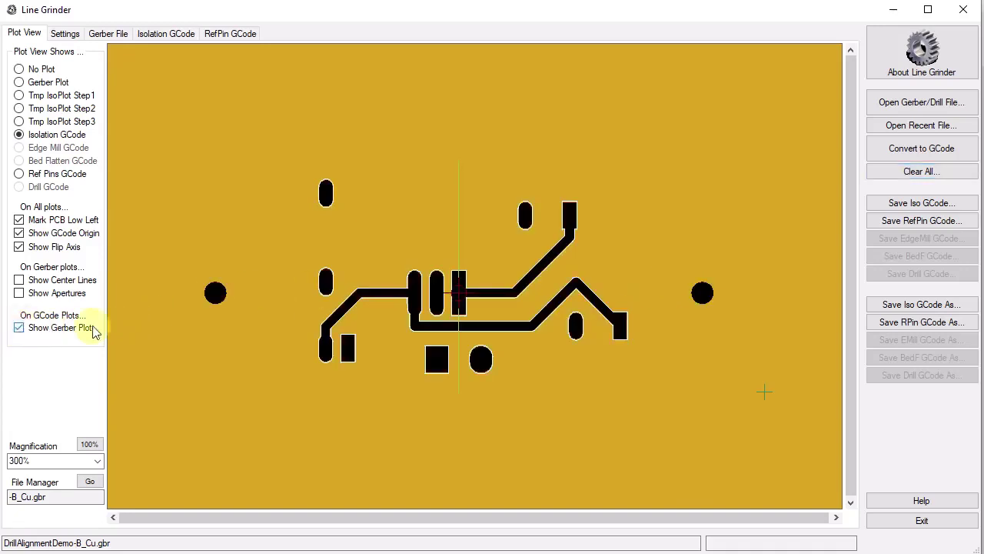